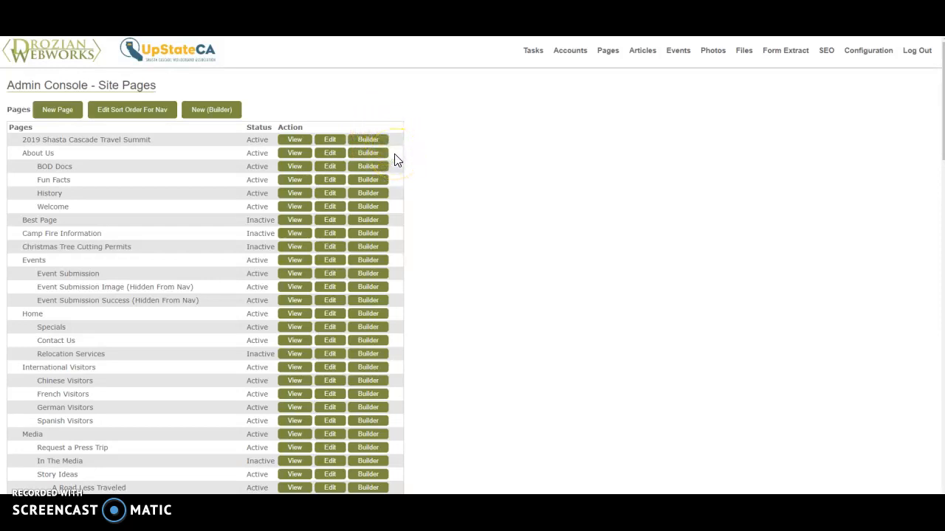
# Create a new site page with the nav bar text "Example Page", status Inactive, and hidden from the navigation
pyautogui.click(218, 117)
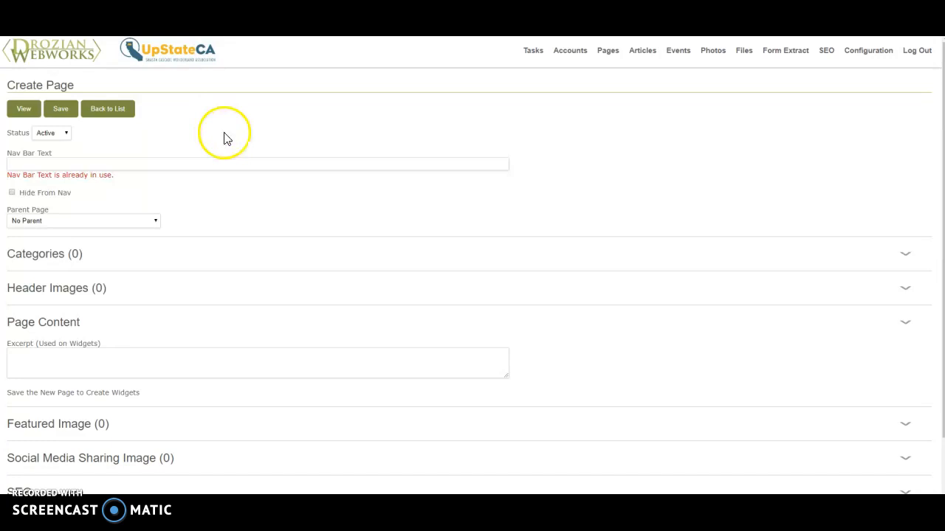
pyautogui.click(214, 164)
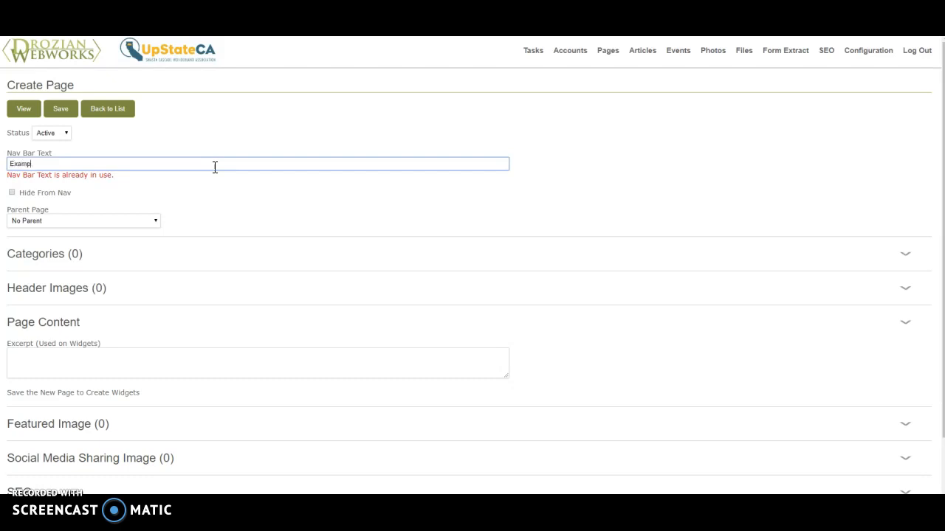
pyautogui.click(51, 133)
pyautogui.click(49, 149)
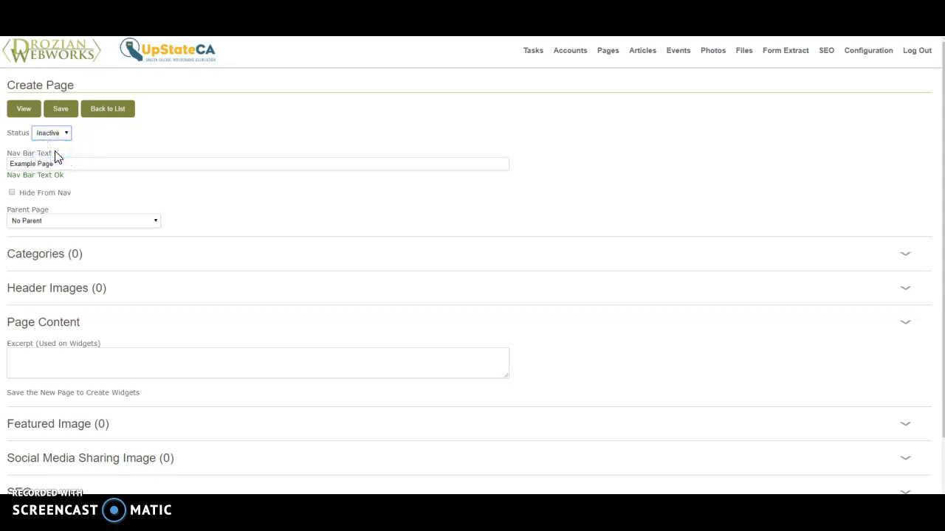
pyautogui.click(12, 194)
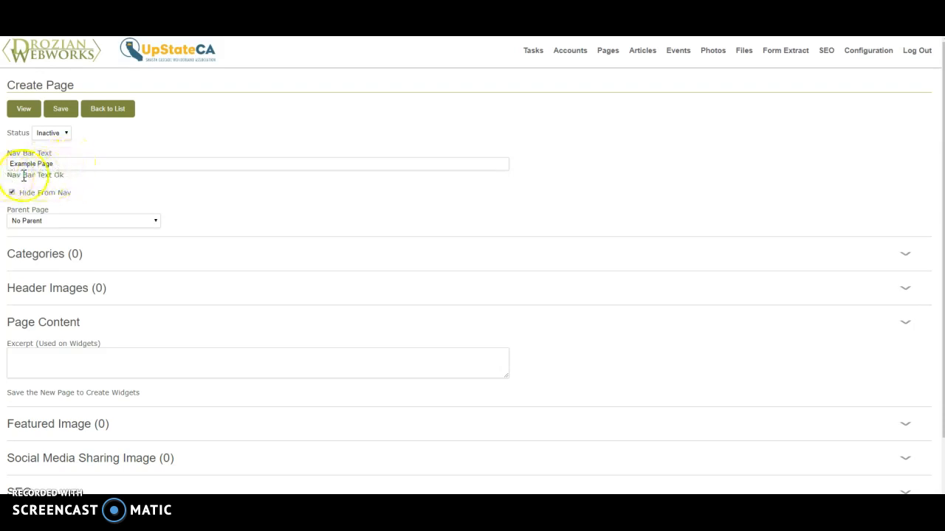
# Try "place to stay" and "places to stay" as the nav bar text, and restore it to "Example Page"
pyautogui.click(54, 165)
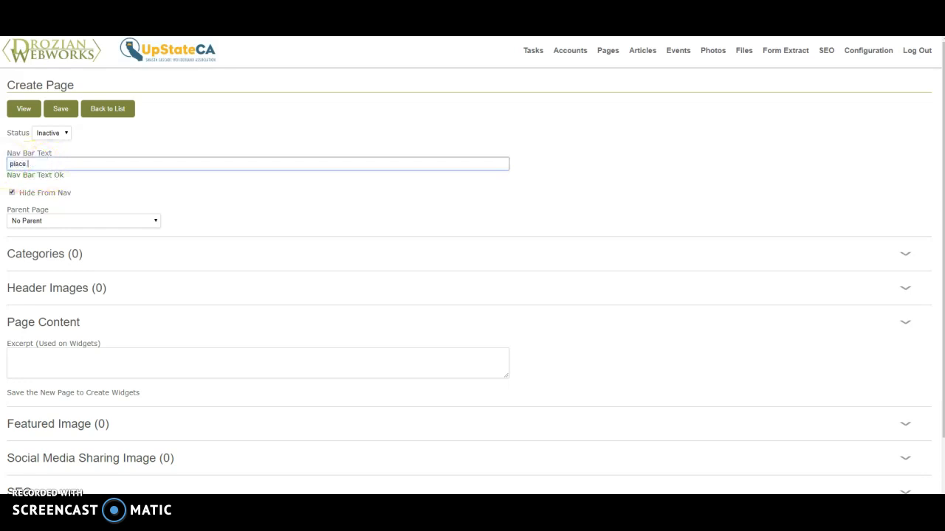
pyautogui.click(128, 193)
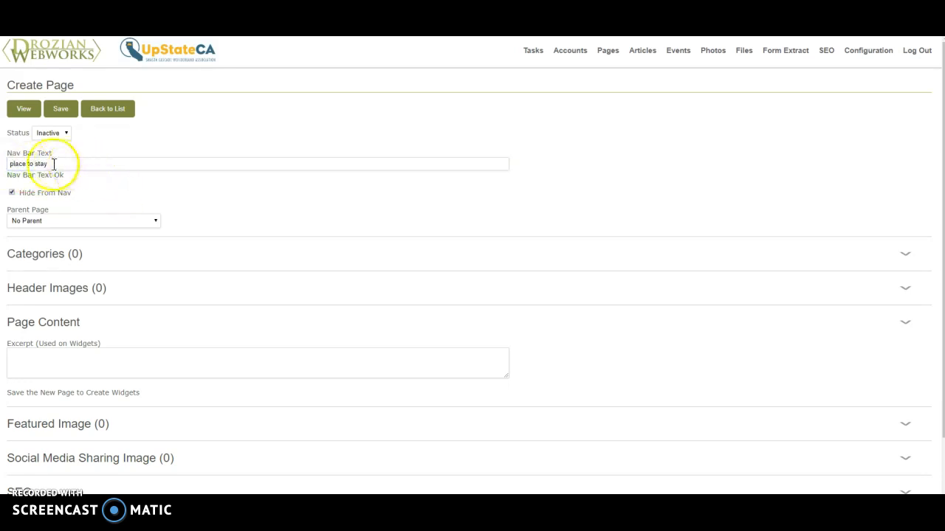
pyautogui.click(27, 164)
pyautogui.write('s')
pyautogui.click(75, 185)
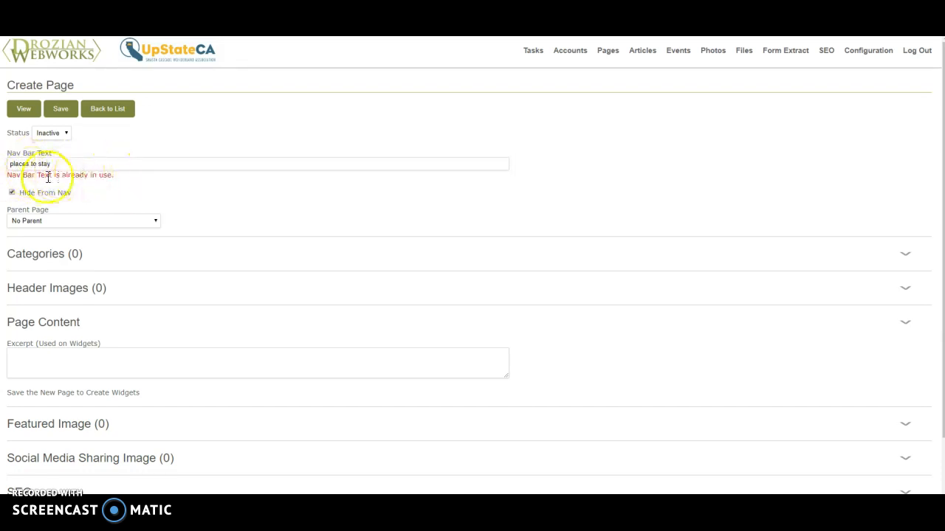
pyautogui.moveTo(80, 160); pyautogui.dragTo(3, 164)
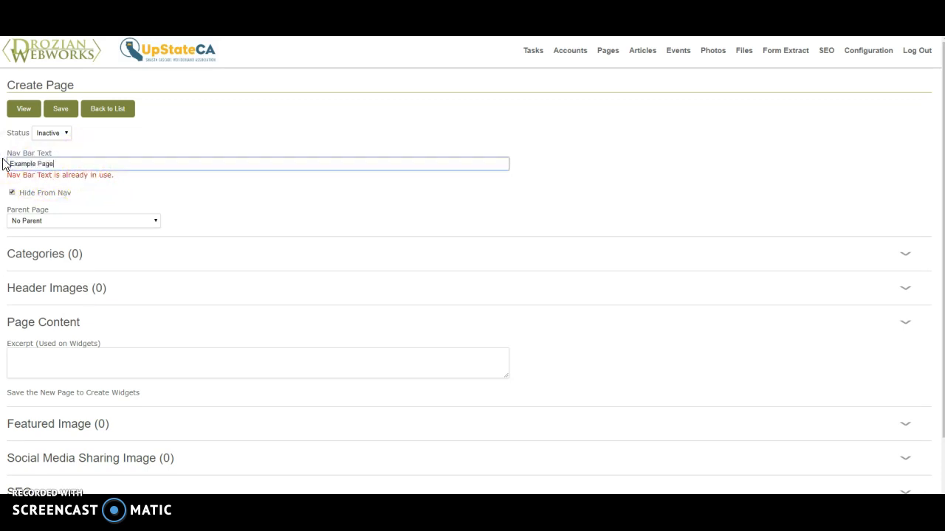
pyautogui.write('Example Page')
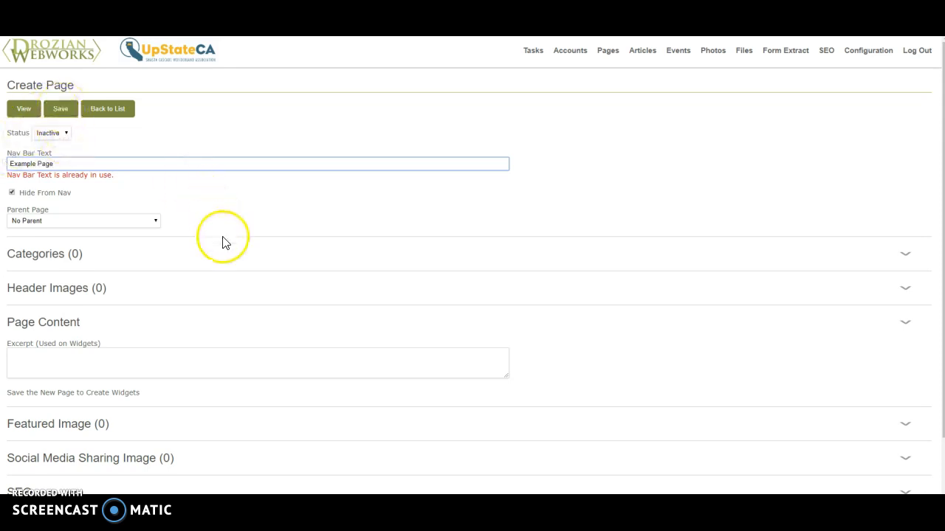
# Save the new Example Page
pyautogui.scroll(-1, 225, 276)
pyautogui.scroll(1, 133, 204)
pyautogui.click(63, 109)
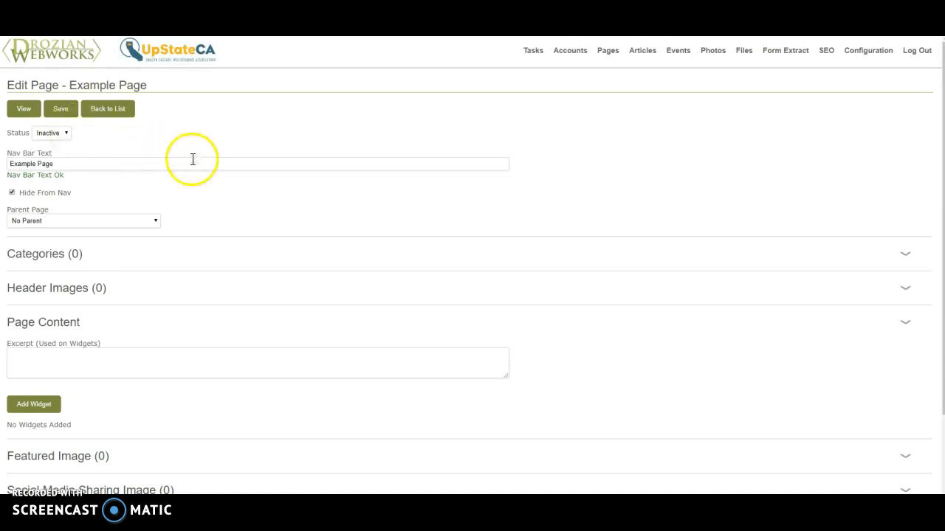
# Assign the page to the Activities, Biking (Mountain/Road), Cross Country Skiing, Downhill Skiing and Attractions categories
pyautogui.click(211, 256)
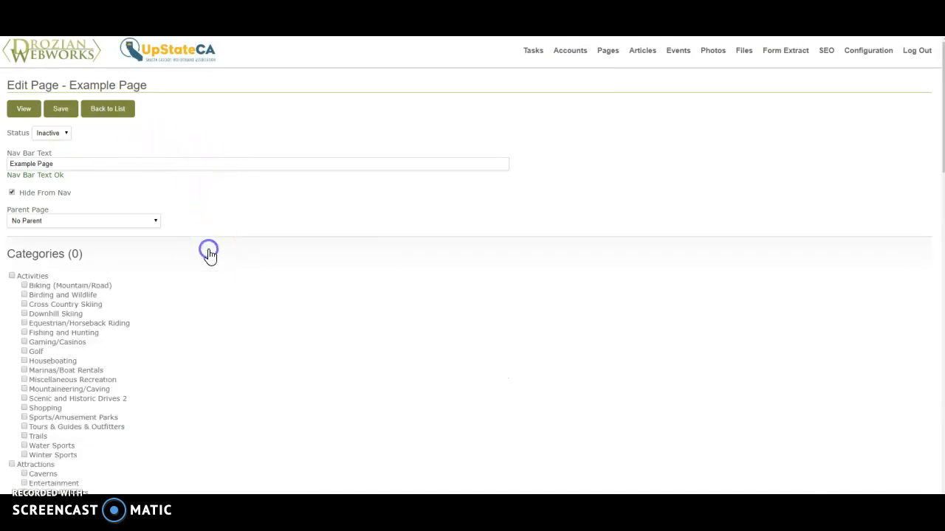
pyautogui.scroll(-2, 217, 269)
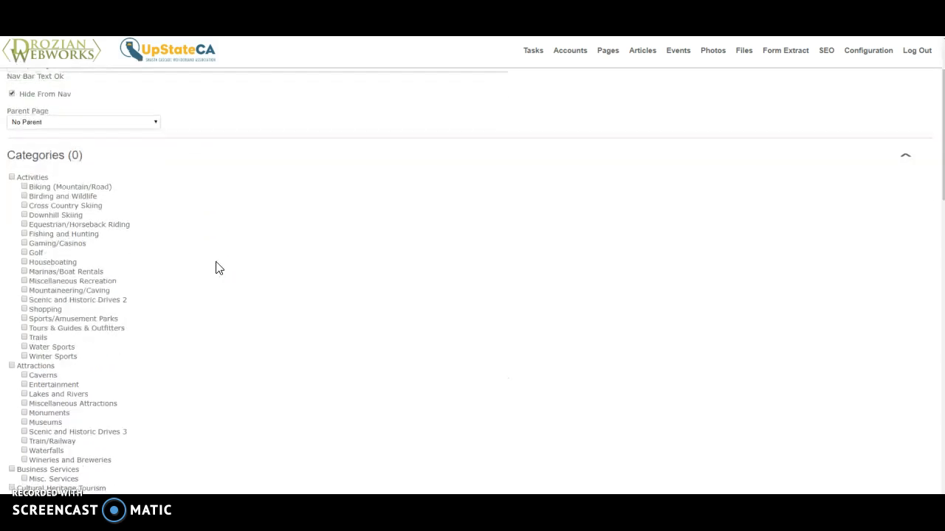
pyautogui.click(11, 178)
pyautogui.click(23, 187)
pyautogui.click(23, 205)
pyautogui.click(24, 215)
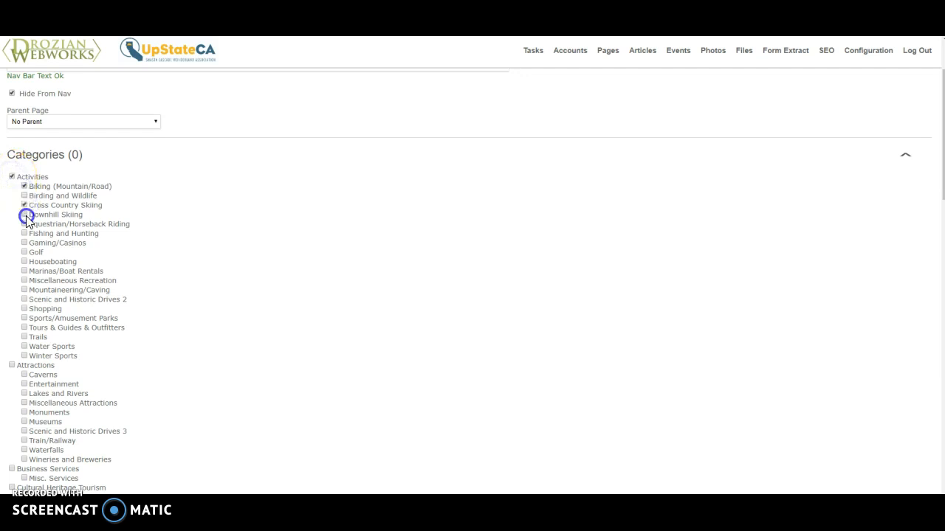
pyautogui.click(11, 366)
# Add the Dining category with its Bars and Lounges, Cafes and Coffee Houses, and Fast Food subcategories
pyautogui.scroll(-1, 10, 372)
pyautogui.scroll(-6, 10, 369)
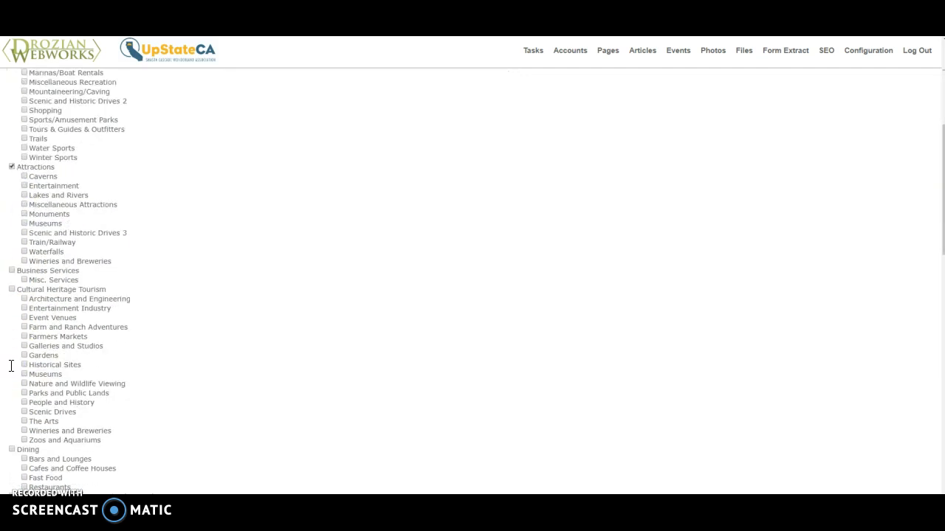
pyautogui.click(11, 351)
pyautogui.click(24, 360)
pyautogui.click(23, 370)
pyautogui.click(25, 379)
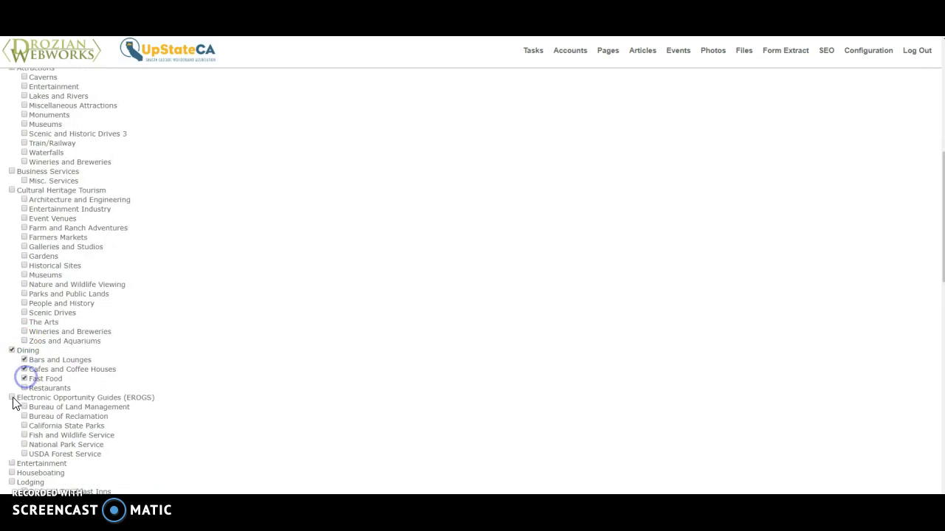
# Add the Lodging category with Bed and Breakfast Inns, Cabin/Vacation Rentals and Guest/Dude Ranch, and collapse the category list
pyautogui.scroll(-4, 17, 398)
pyautogui.click(11, 284)
pyautogui.click(23, 294)
pyautogui.click(24, 302)
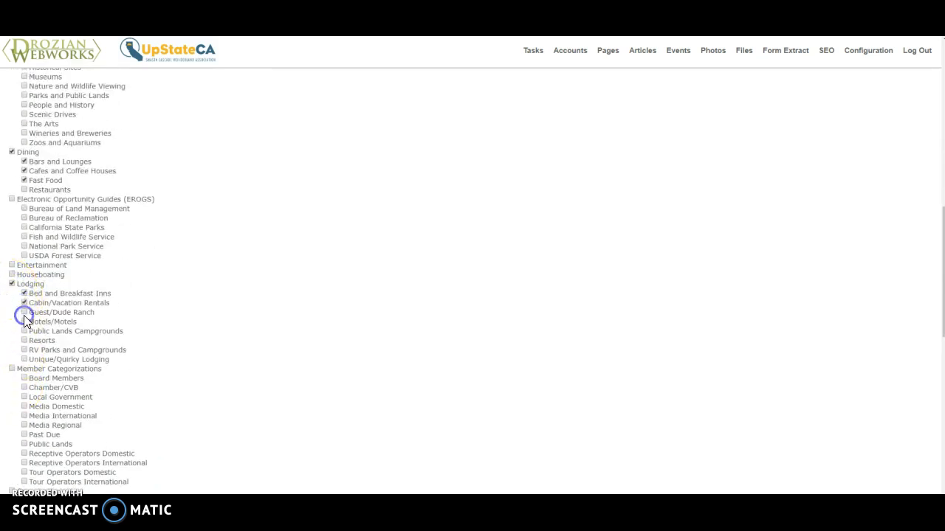
pyautogui.click(24, 312)
pyautogui.scroll(10, 233, 290)
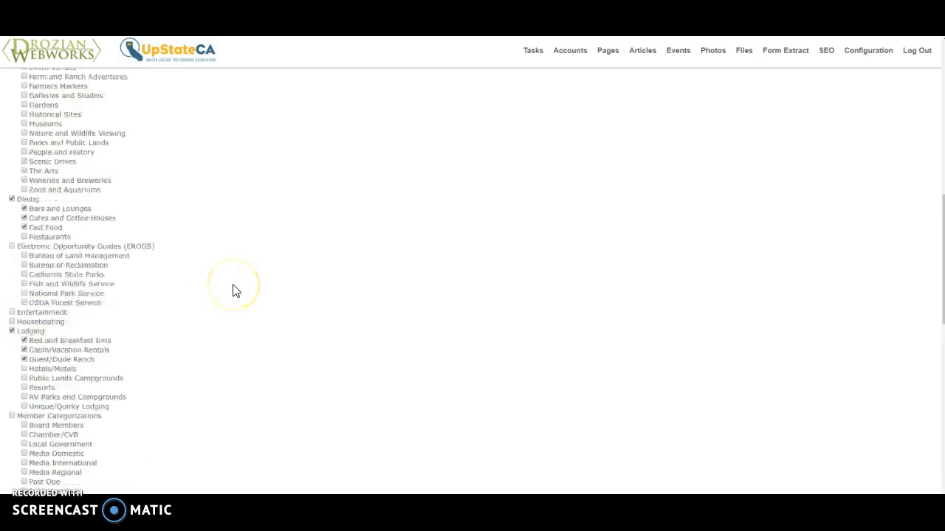
pyautogui.click(109, 262)
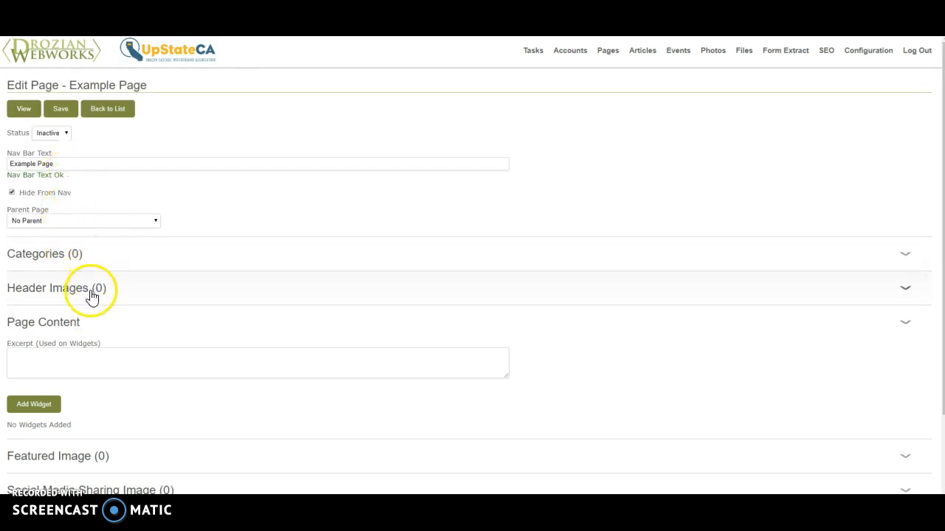
pyautogui.scroll(-1, 92, 296)
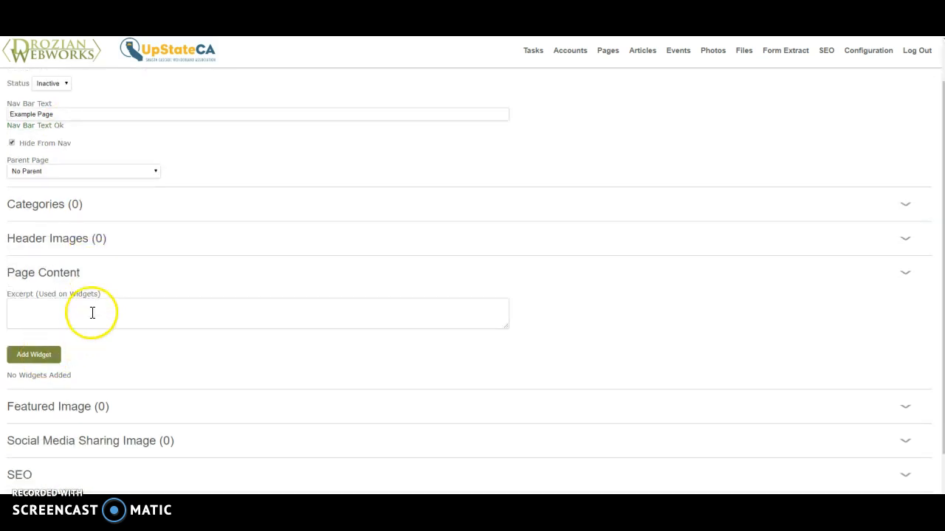
pyautogui.scroll(1, 93, 312)
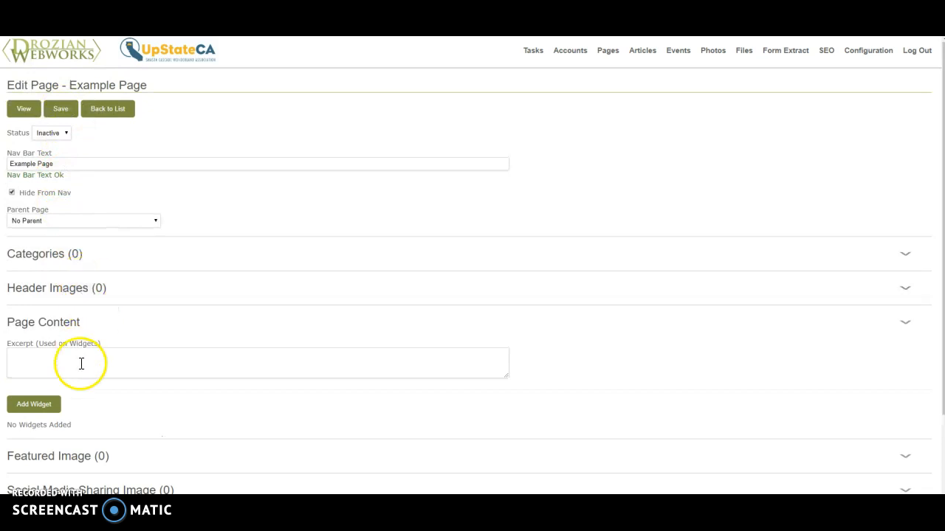
pyautogui.click(50, 406)
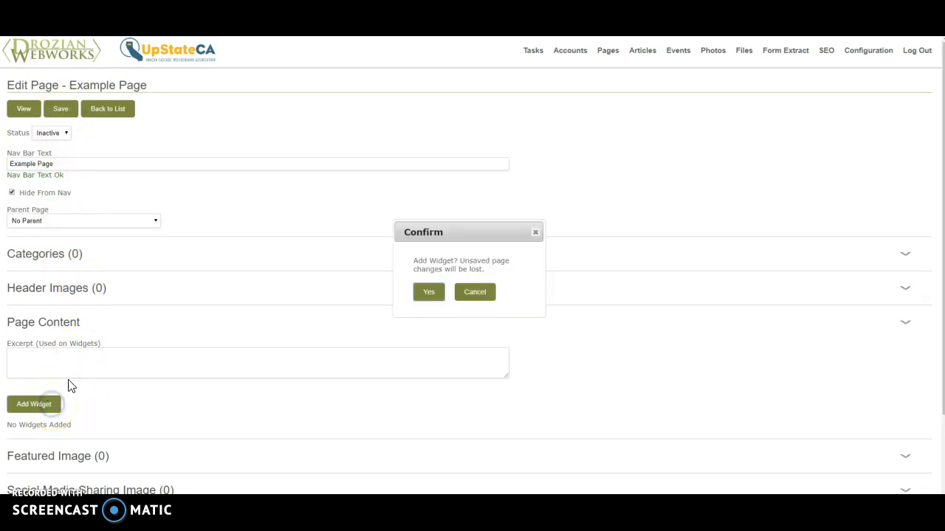
pyautogui.click(472, 294)
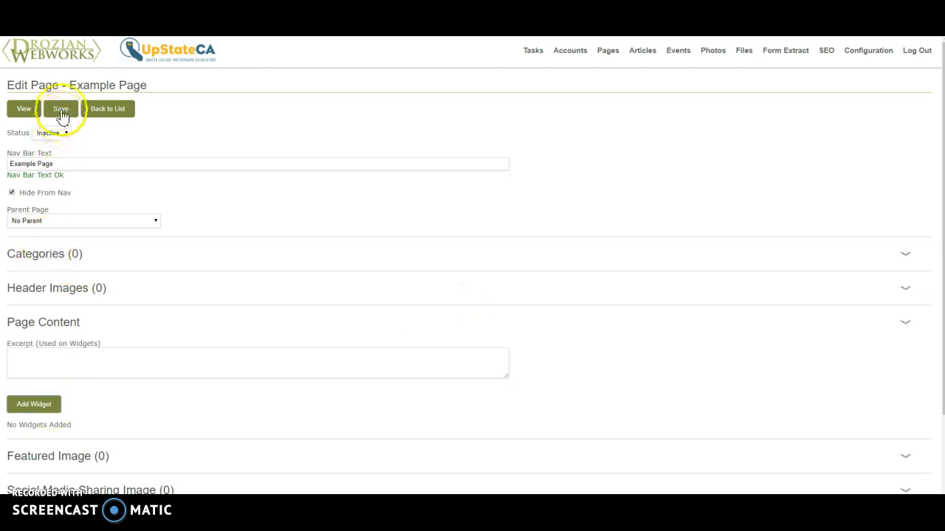
# Save the page with its categories and open the photo 582-sac-river-fishing-156.jpg from the header image selection
pyautogui.click(62, 111)
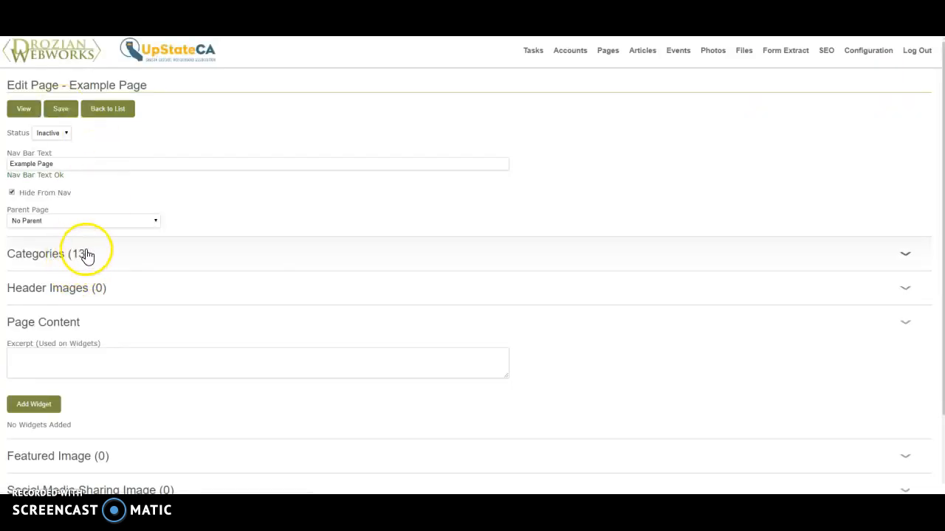
pyautogui.click(121, 295)
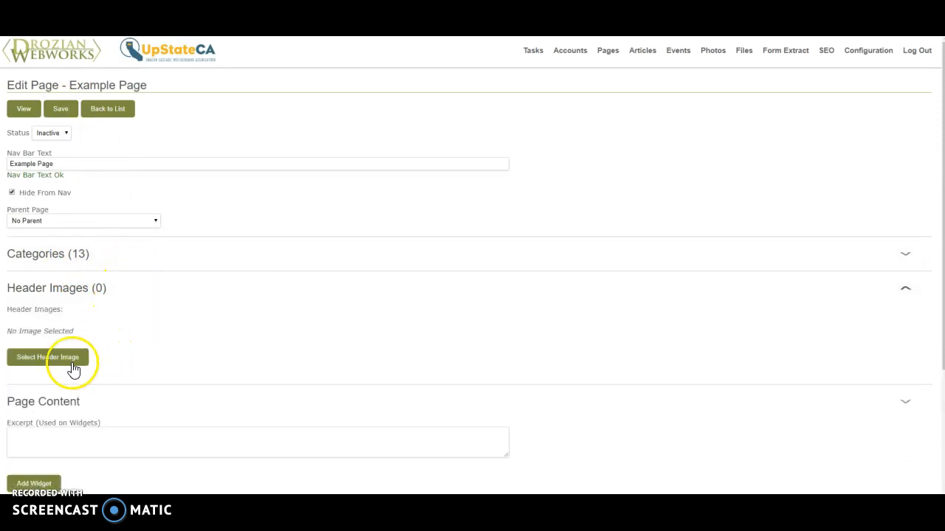
pyautogui.click(61, 362)
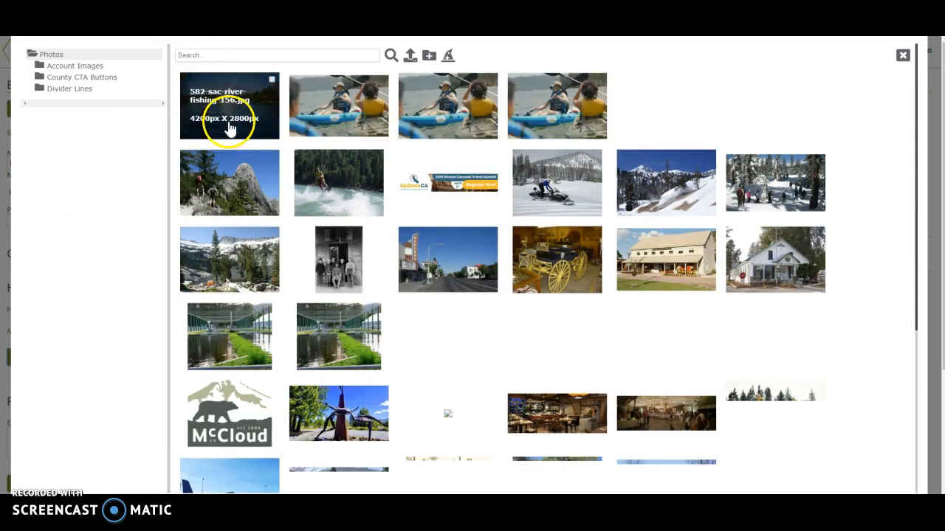
pyautogui.click(229, 125)
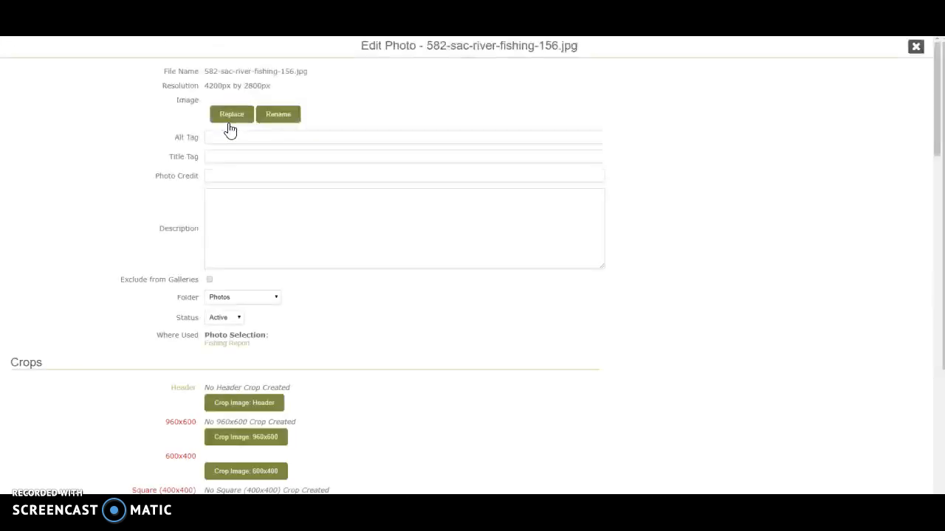
pyautogui.click(221, 145)
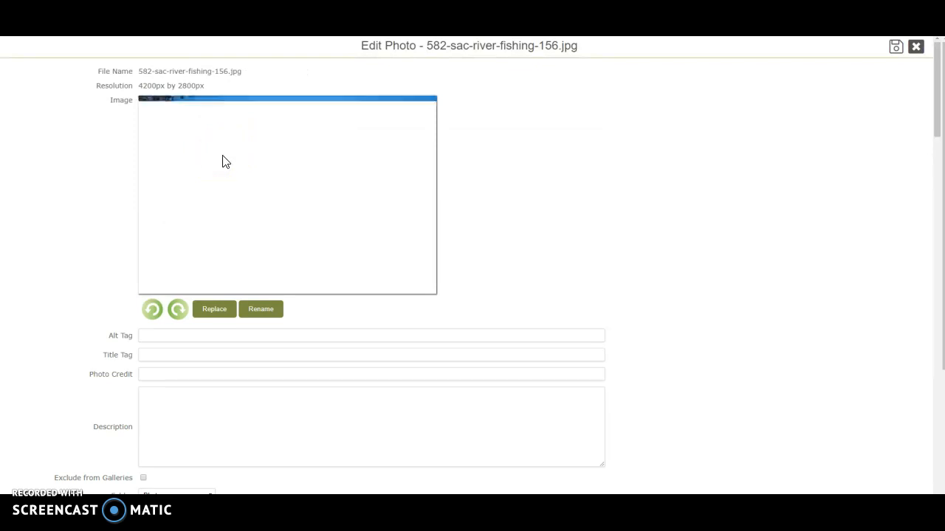
# Review the photo's available crops and open its Header crop for editing
pyautogui.scroll(-9, 223, 158)
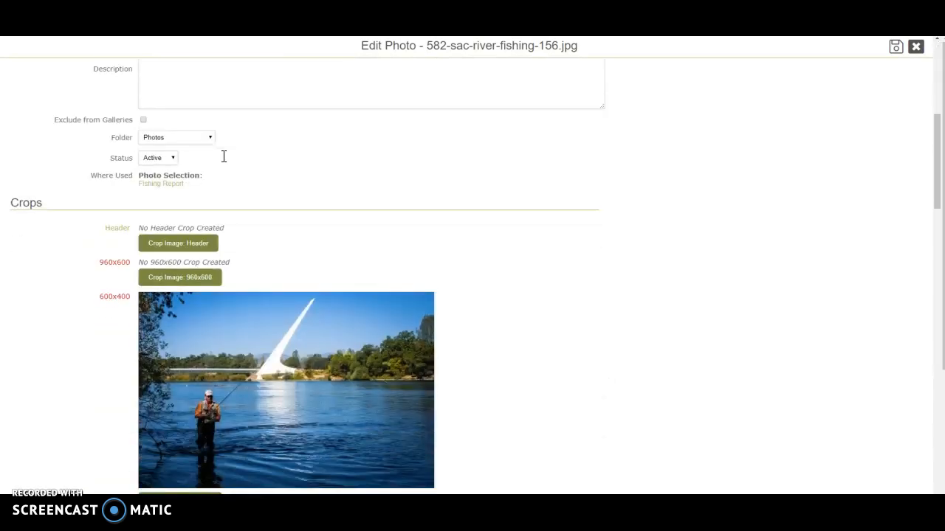
pyautogui.scroll(-1, 183, 185)
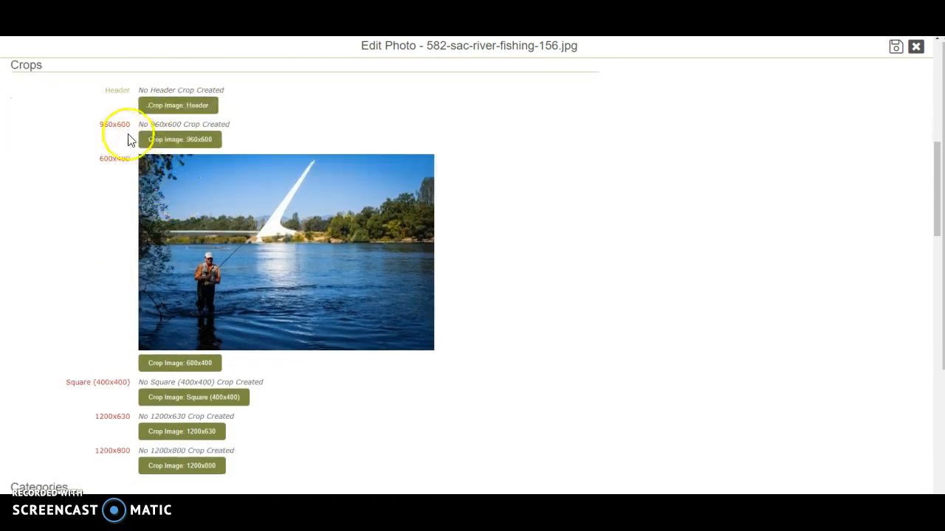
pyautogui.scroll(-1, 126, 174)
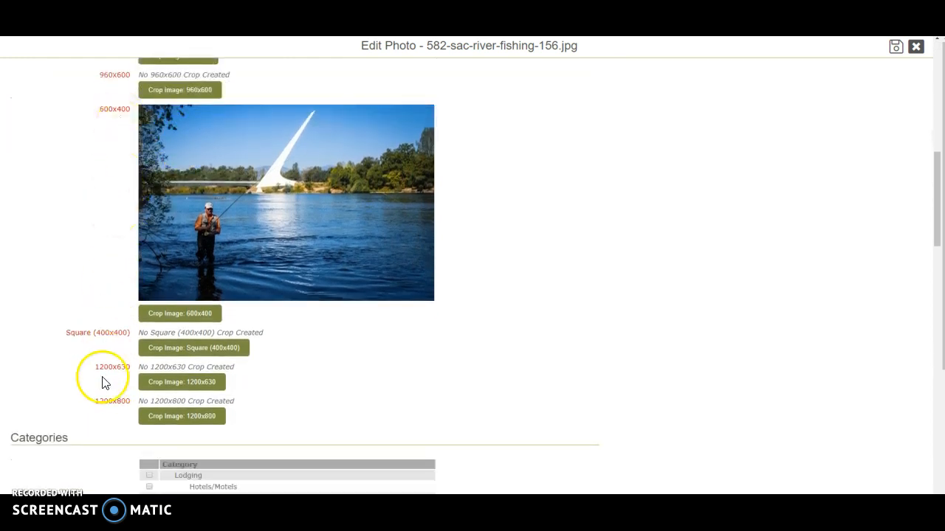
pyautogui.scroll(2, 115, 205)
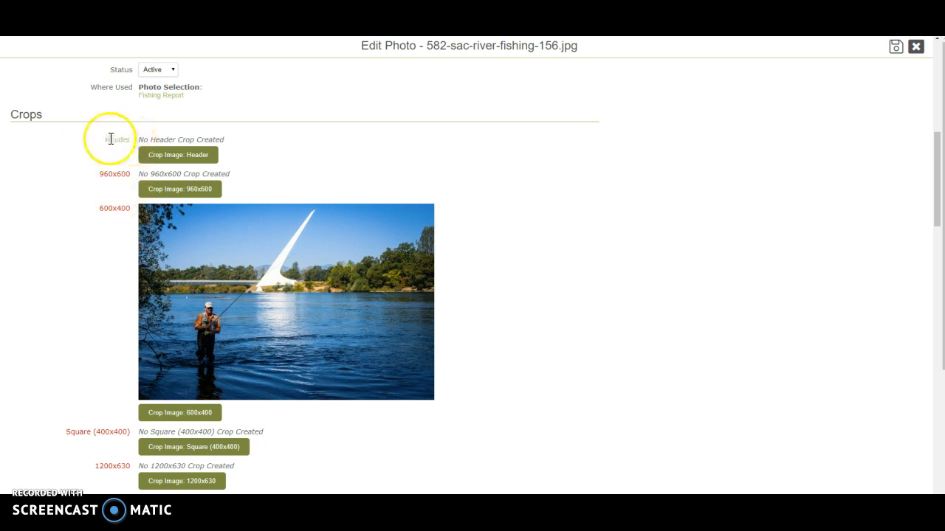
pyautogui.click(156, 154)
pyautogui.click(521, 66)
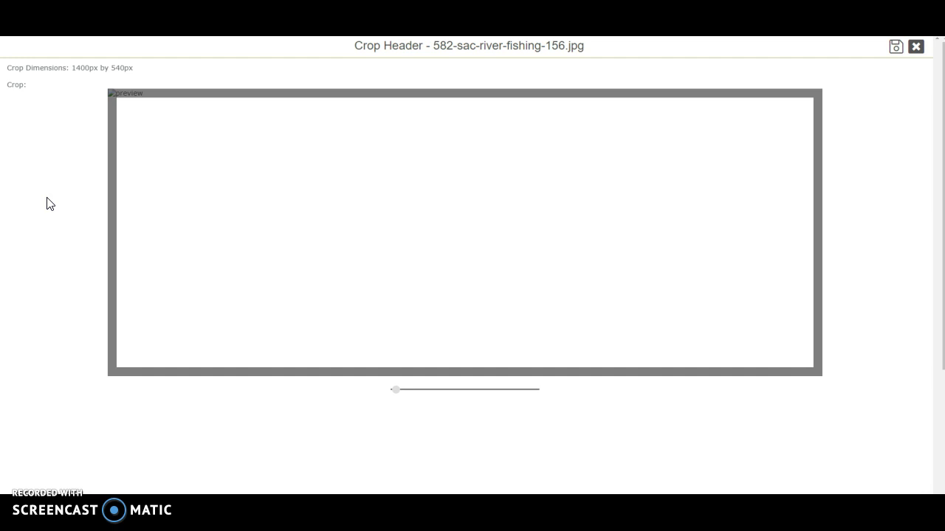
pyautogui.click(32, 115)
pyautogui.click(21, 54)
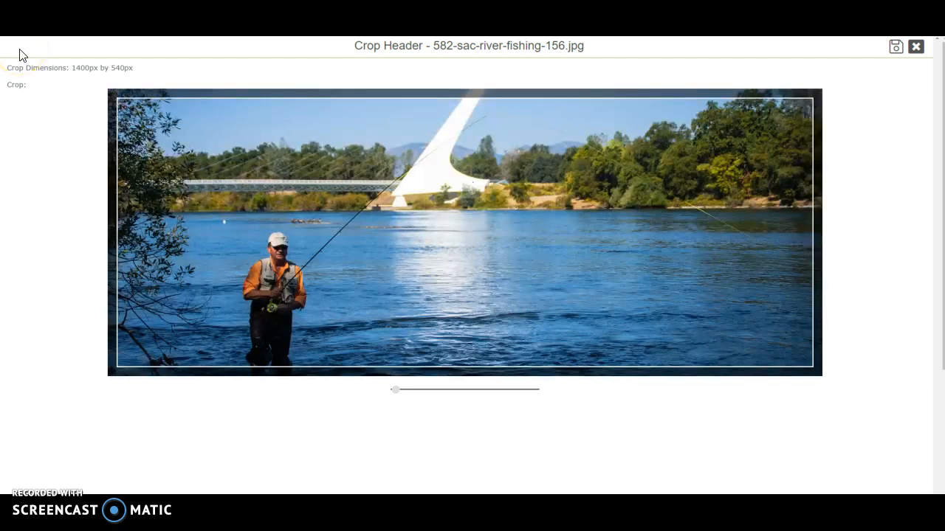
# Enlarge the photo slightly in the header crop frame, position it to include the fisherman and bridge, and save the crop
pyautogui.moveTo(304, 222); pyautogui.dragTo(441, 232)
pyautogui.moveTo(396, 391)
pyautogui.mouseDown()
pyautogui.moveTo(543, 389)
pyautogui.moveTo(406, 391)
pyautogui.mouseUp()
pyautogui.moveTo(412, 249); pyautogui.dragTo(415, 344)
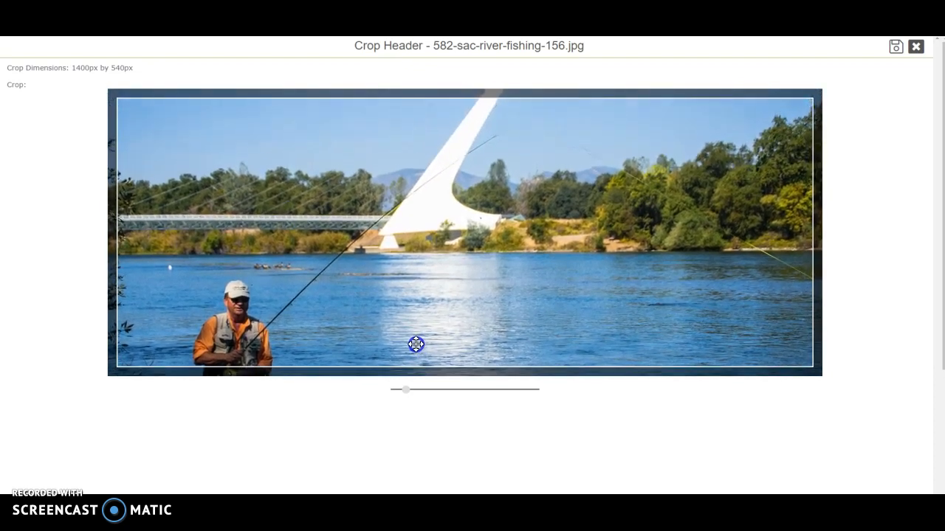
pyautogui.click(896, 47)
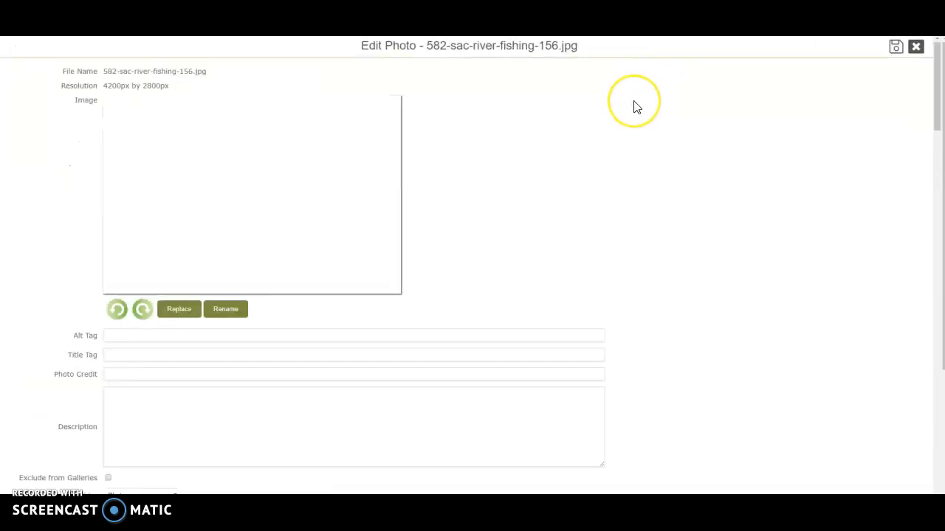
# Use the photo's Header crop as the page's header image, title it "Fishing on the sundial bridge", and save the page
pyautogui.scroll(-5, 635, 107)
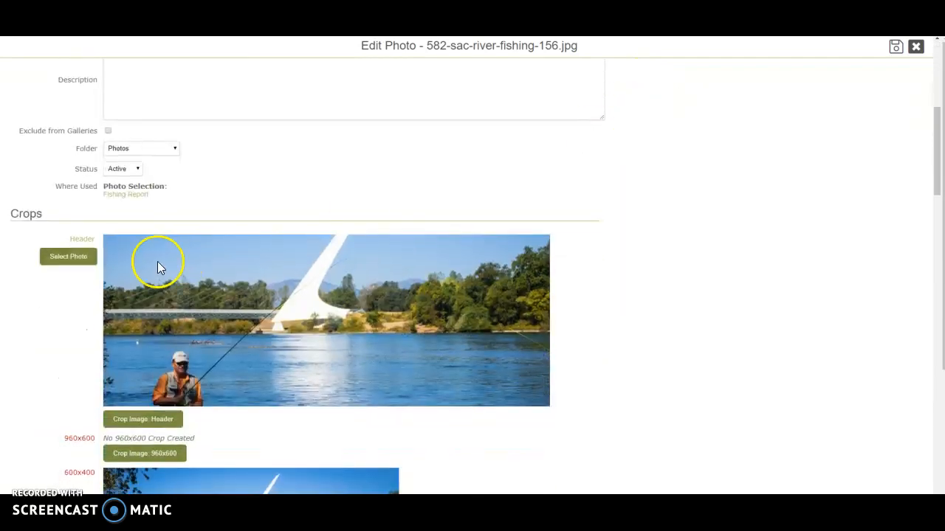
pyautogui.click(63, 258)
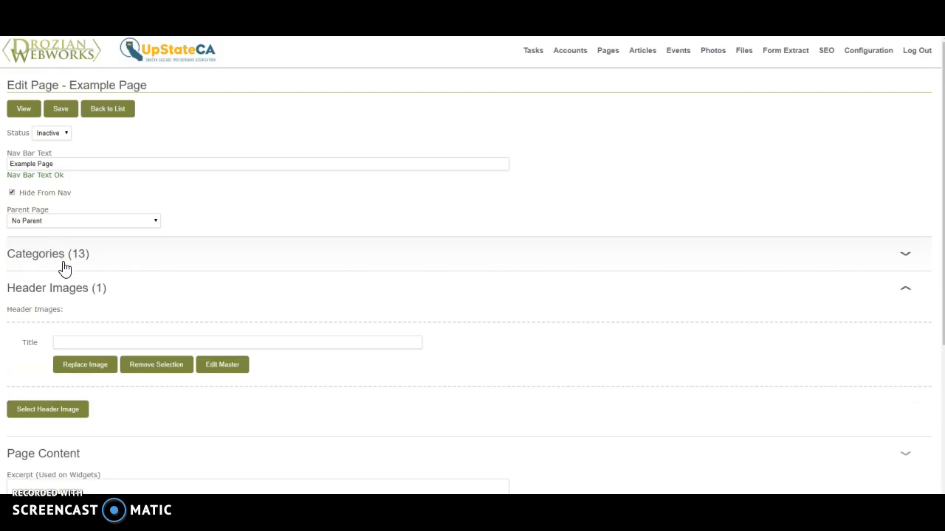
pyautogui.click(339, 344)
pyautogui.write('Fish')
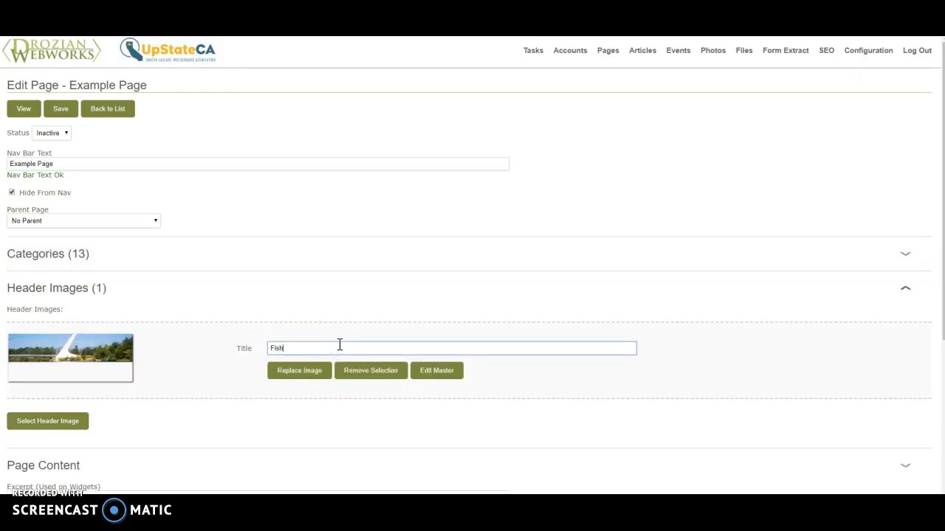
pyautogui.write('ing on the sundail')
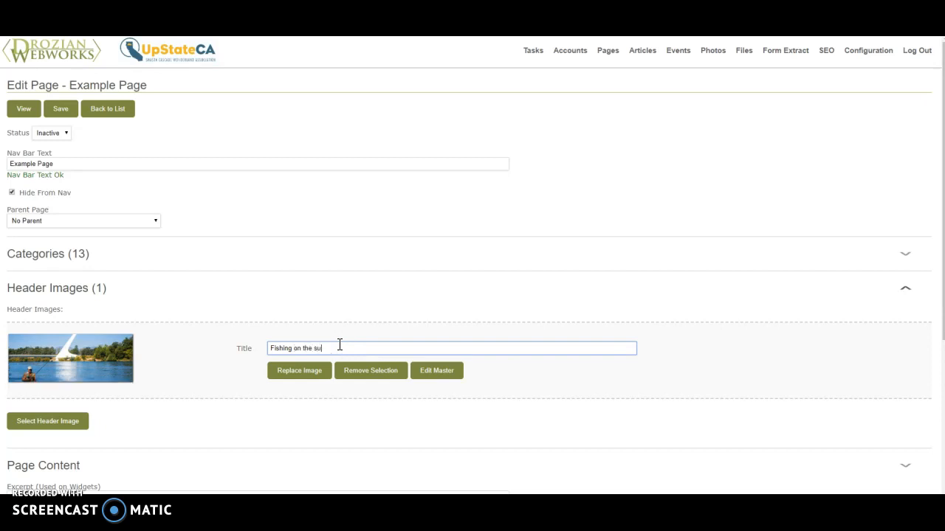
pyautogui.press('BackSpace')
pyautogui.press('BackSpace')
pyautogui.write('ial bridge')
pyautogui.click(62, 108)
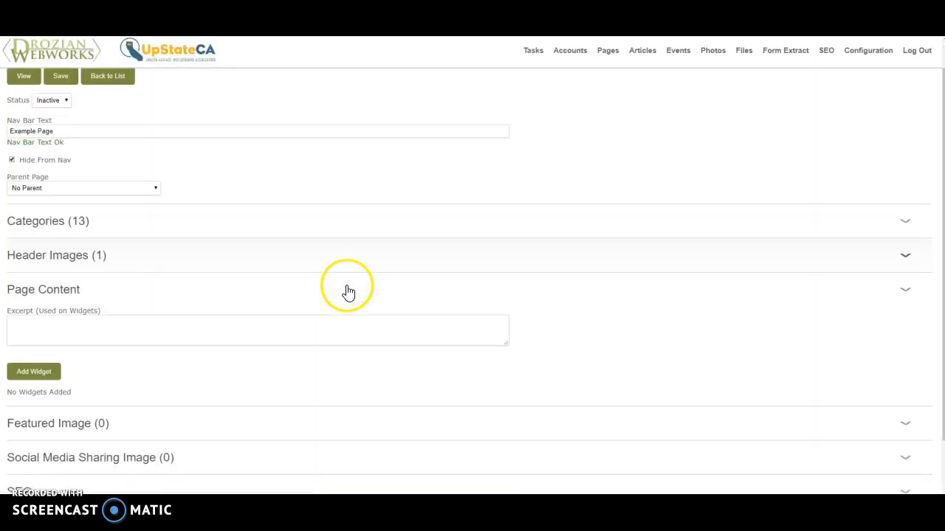
# Add a Title Large - H1 widget titled "Title Large - H1" to the page content and save it
pyautogui.scroll(-2, 173, 276)
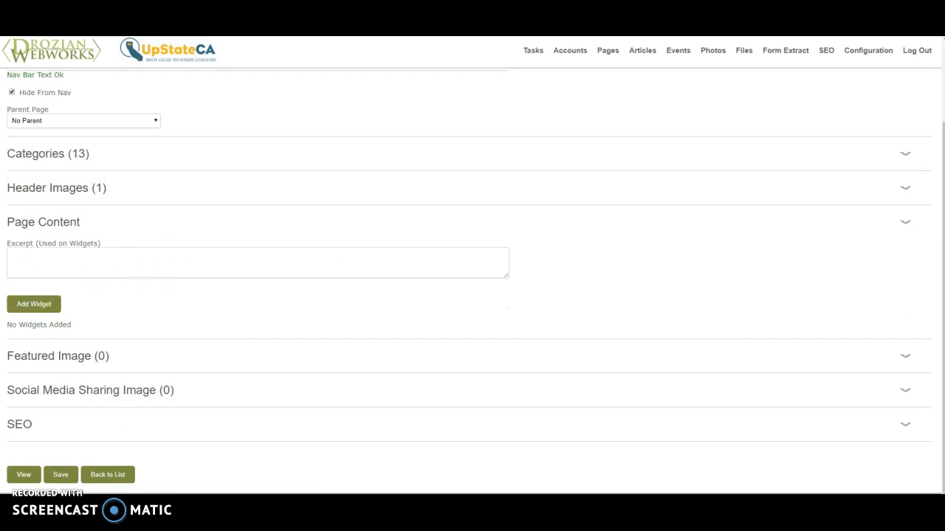
pyautogui.click(21, 310)
pyautogui.click(434, 291)
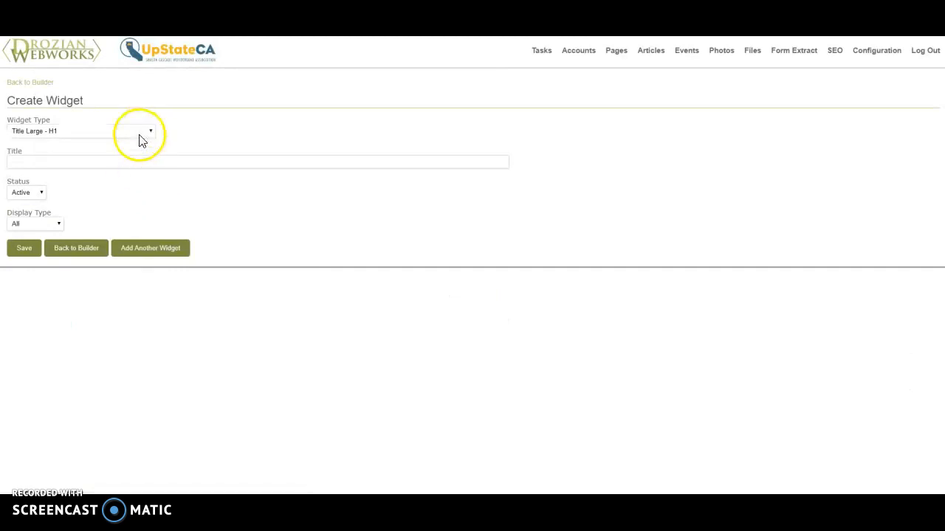
pyautogui.click(140, 134)
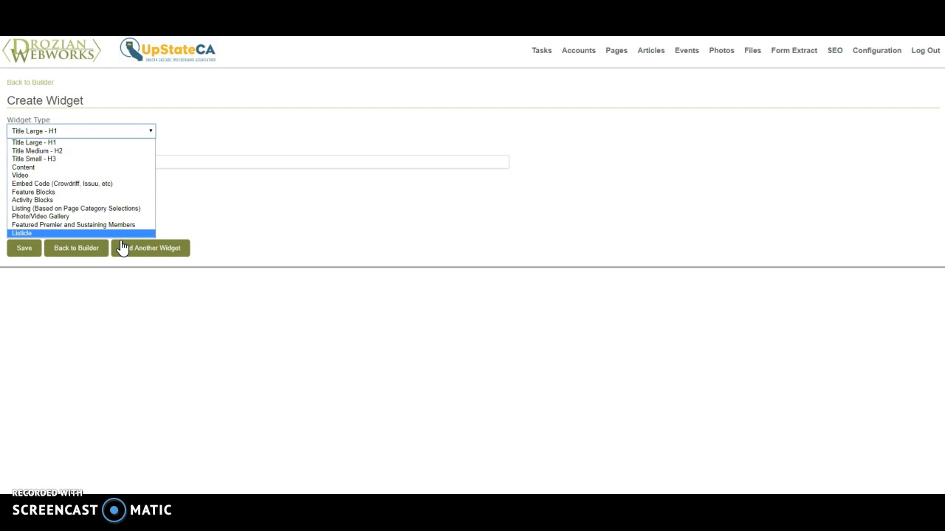
pyautogui.click(115, 143)
pyautogui.click(115, 160)
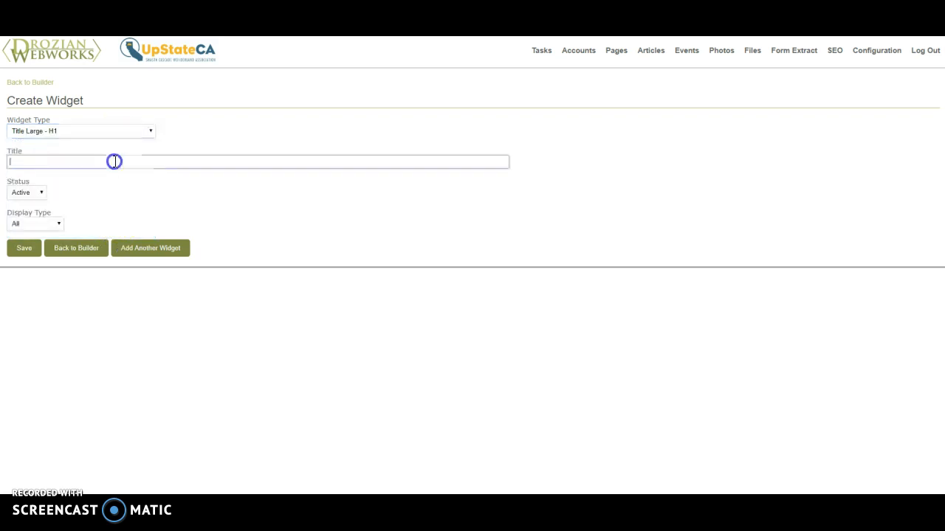
pyautogui.write('Ti')
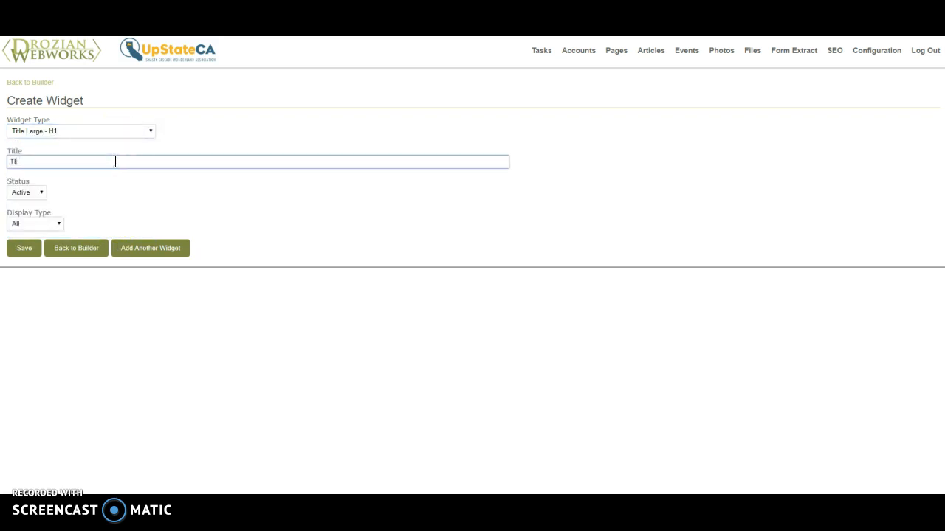
pyautogui.write('tle Large')
pyautogui.press('BackSpace')
pyautogui.write('ge - H1')
pyautogui.click(28, 253)
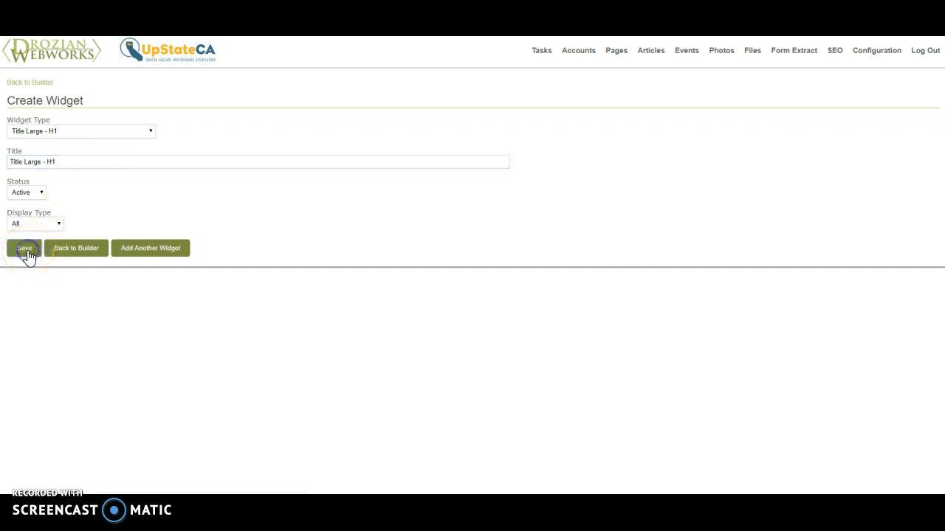
pyautogui.click(124, 155)
pyautogui.click(124, 172)
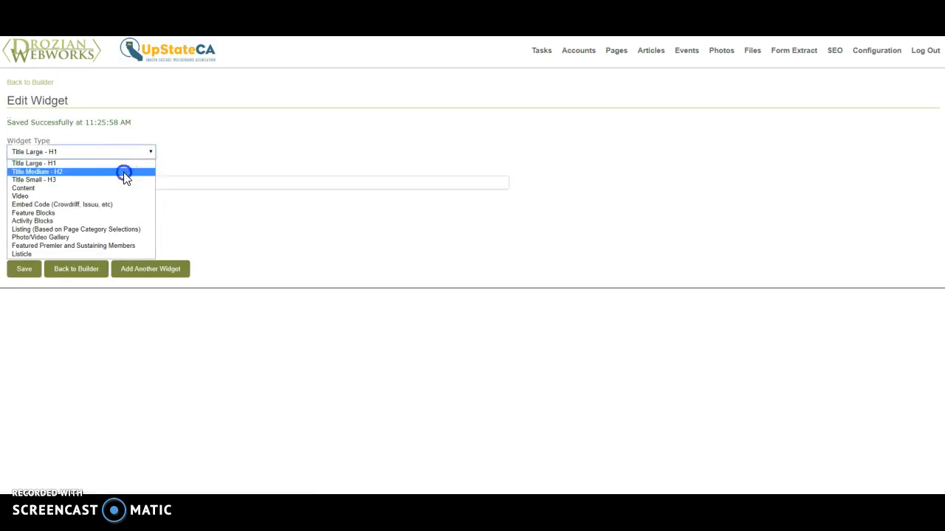
pyautogui.click(128, 157)
pyautogui.click(130, 170)
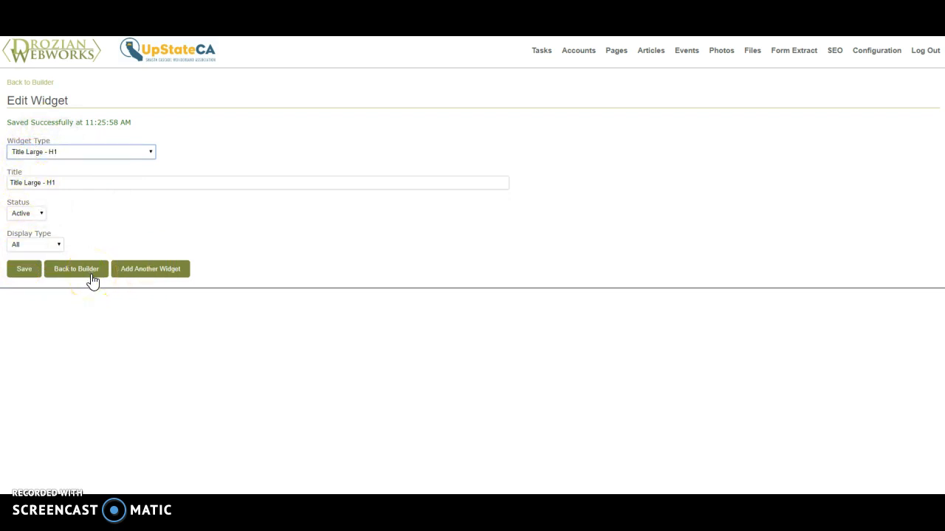
# Add another widget of type Title Medium - H2, title it "Title Medium - H2", and save it
pyautogui.click(151, 274)
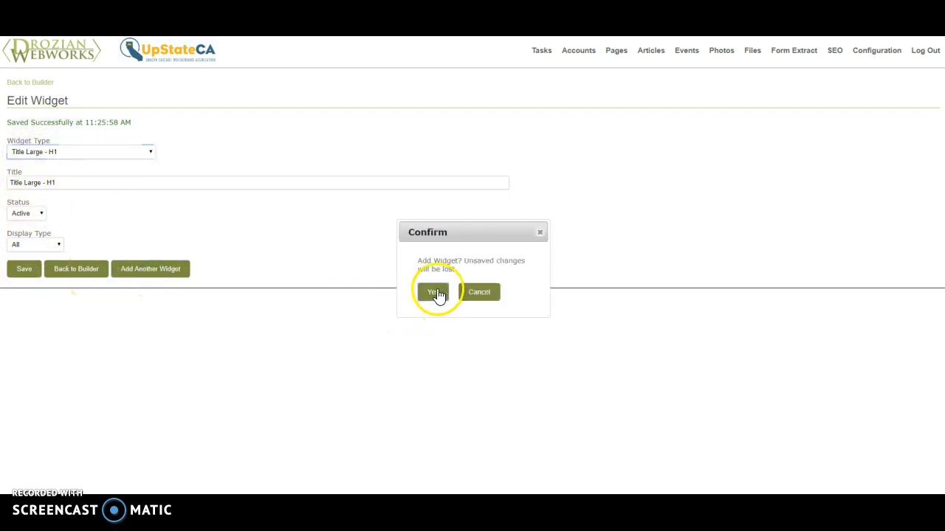
pyautogui.click(438, 294)
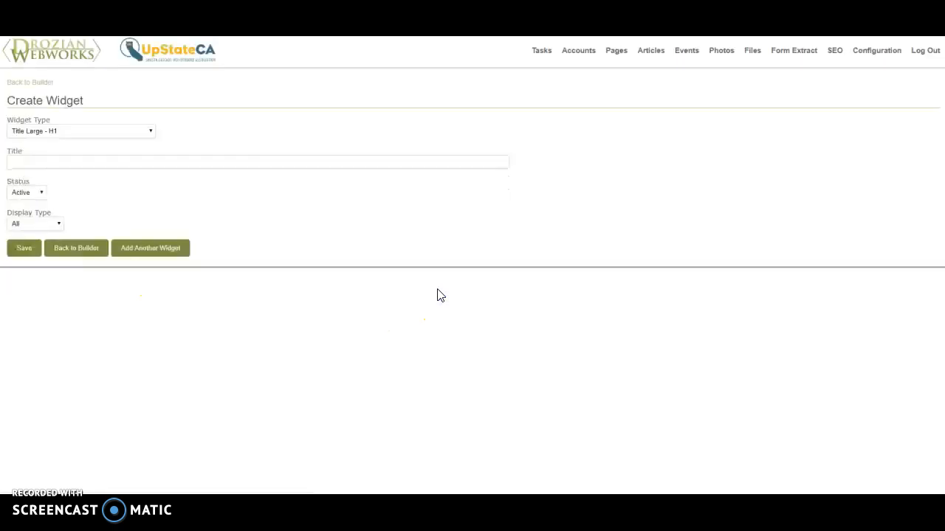
pyautogui.click(130, 133)
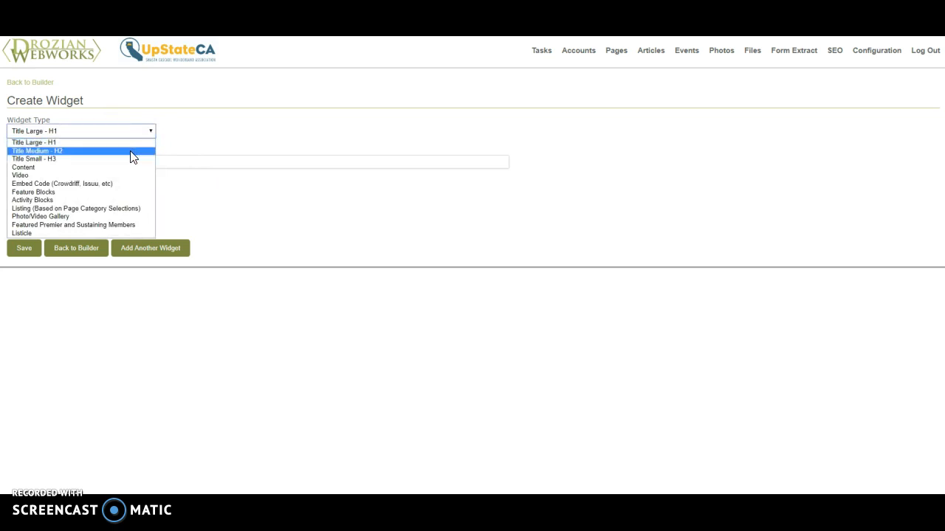
pyautogui.click(132, 151)
pyautogui.click(128, 164)
pyautogui.write('Title Medium - H2')
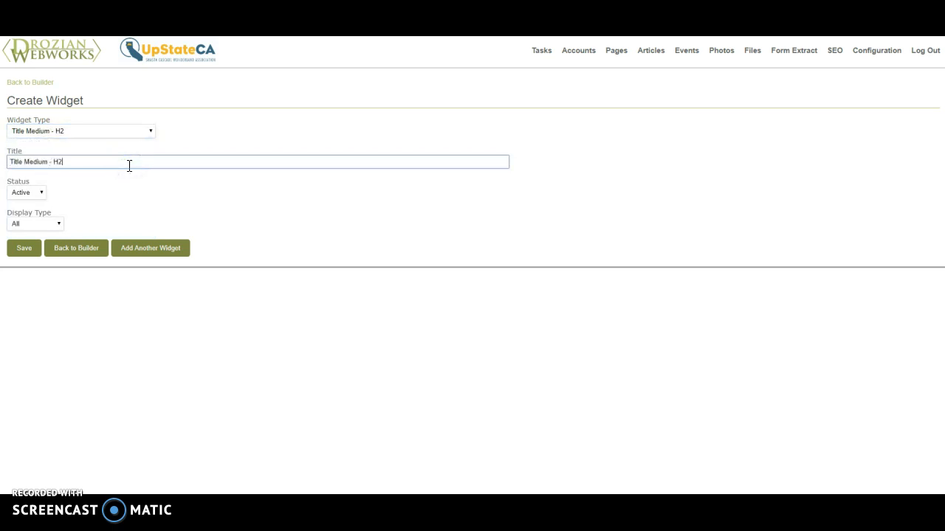
pyautogui.click(34, 249)
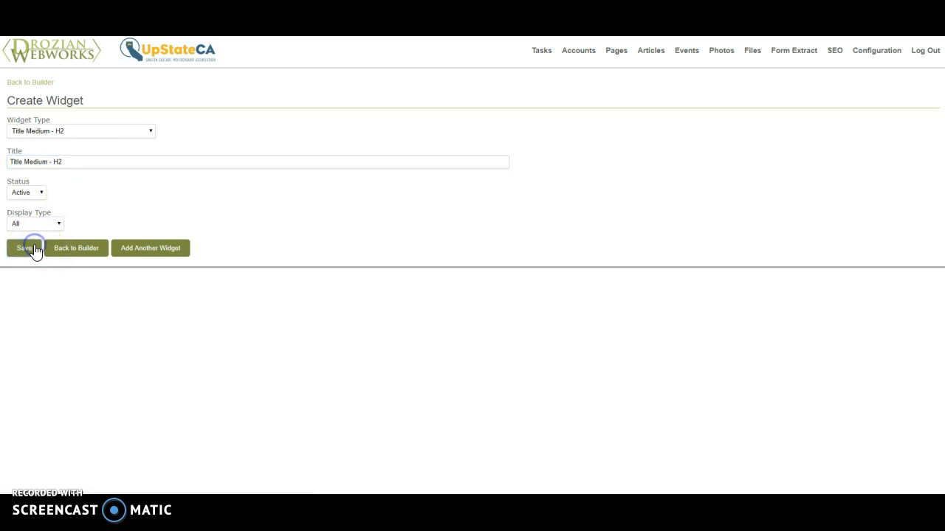
# Add another widget of type Title Small - H3, title it "Title Small - H3", and save it
pyautogui.click(126, 248)
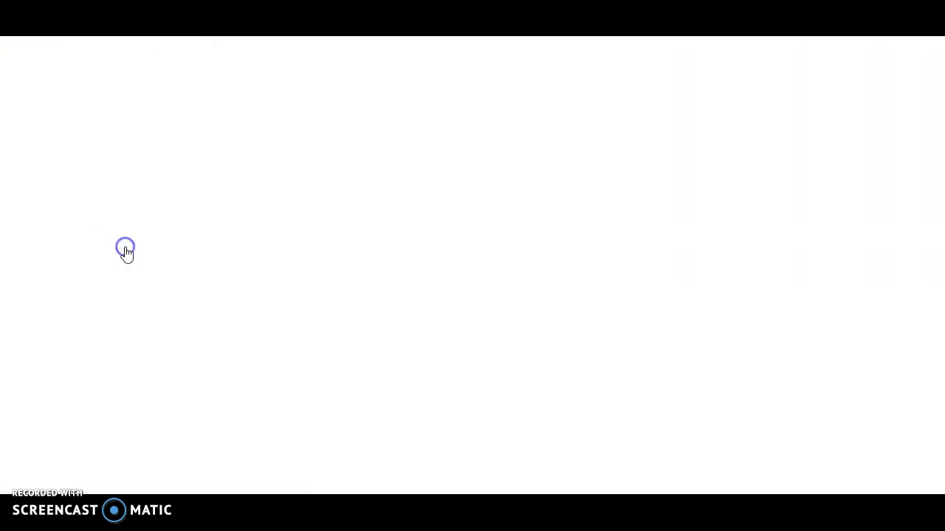
pyautogui.click(127, 268)
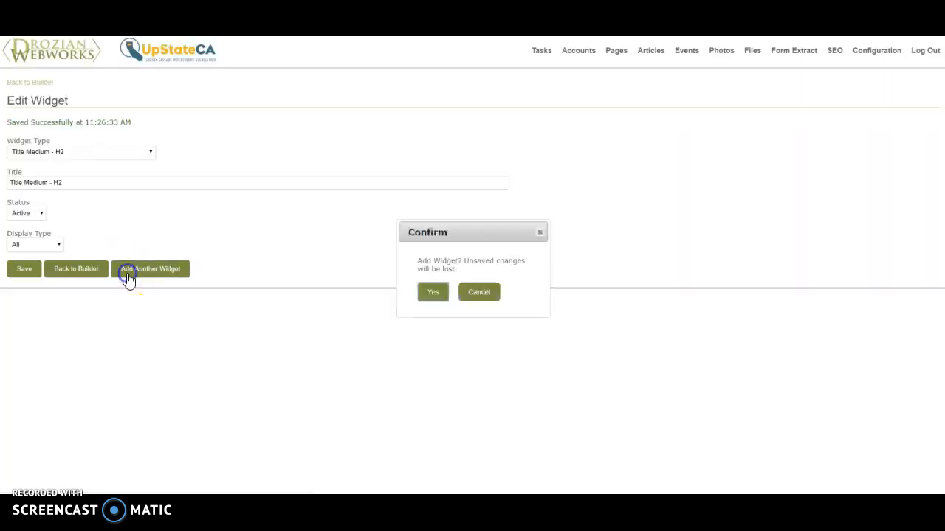
pyautogui.click(439, 294)
pyautogui.click(111, 131)
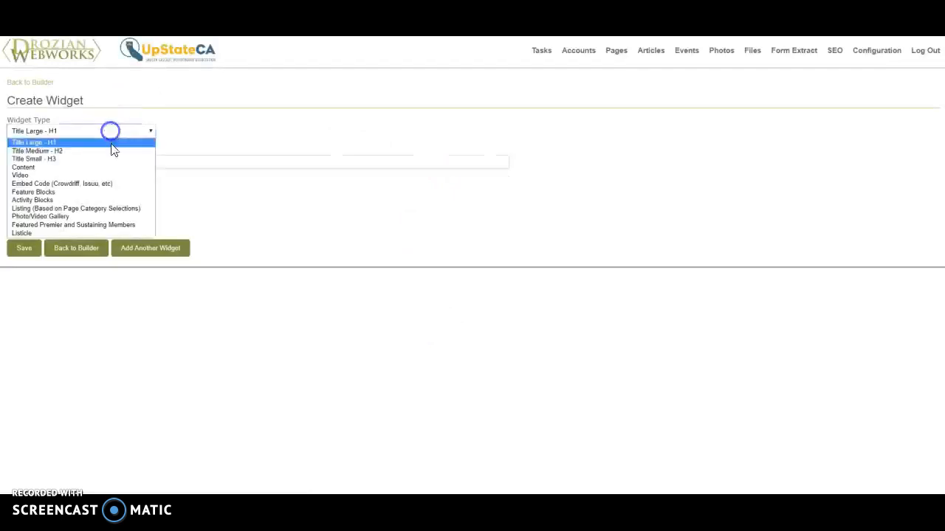
pyautogui.click(110, 162)
pyautogui.click(107, 161)
pyautogui.write('Title Smal -')
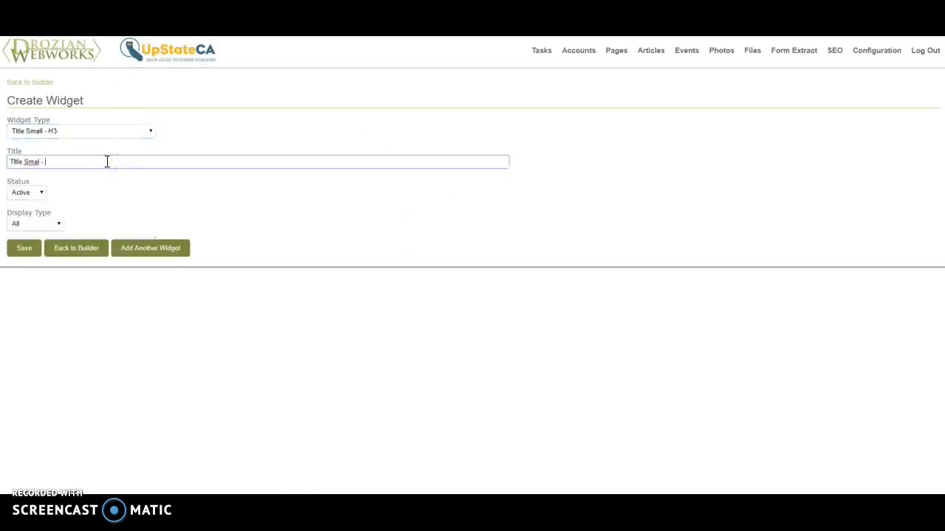
pyautogui.press('BackSpace')
pyautogui.press('BackSpace')
pyautogui.press('BackSpace')
pyautogui.write('l - H3')
pyautogui.click(79, 250)
pyautogui.click(29, 249)
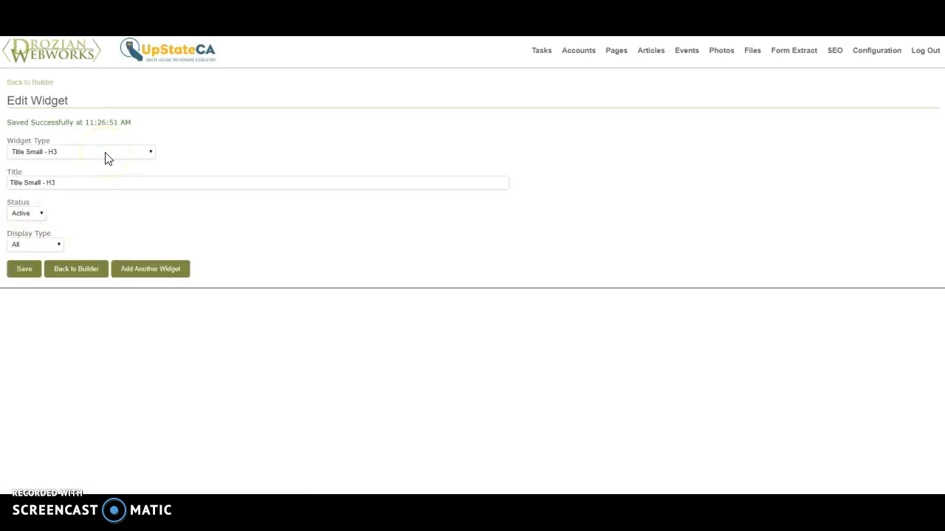
# Start another widget of type Content, discarding the unsaved type change on the Title Small - H3 widget
pyautogui.click(105, 153)
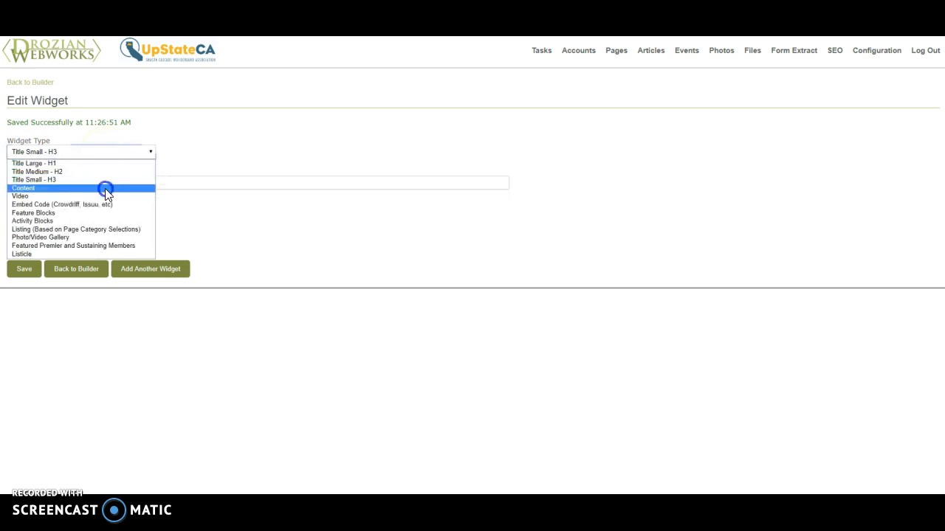
pyautogui.click(104, 189)
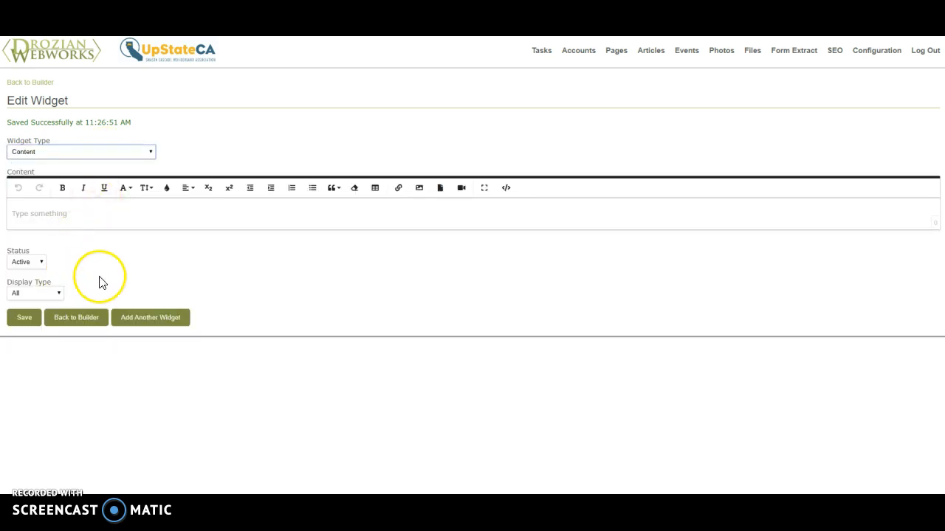
pyautogui.click(141, 321)
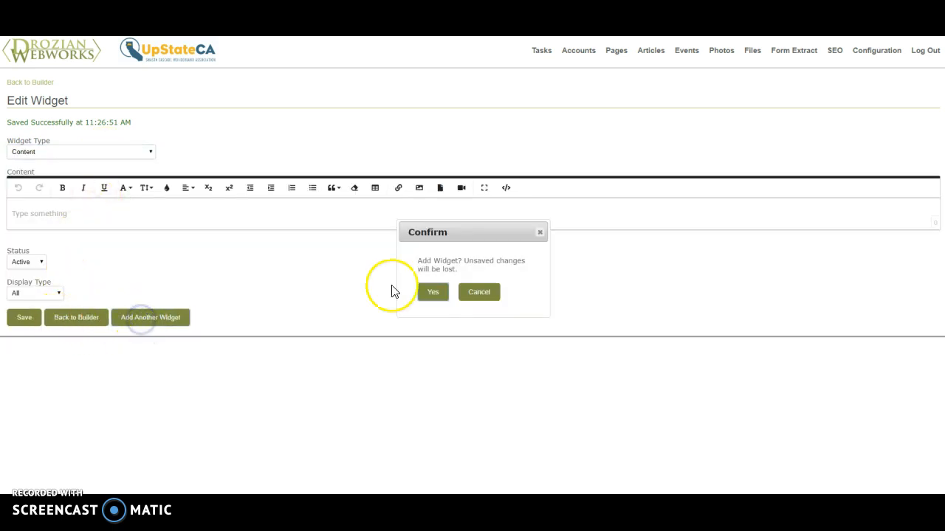
pyautogui.click(436, 293)
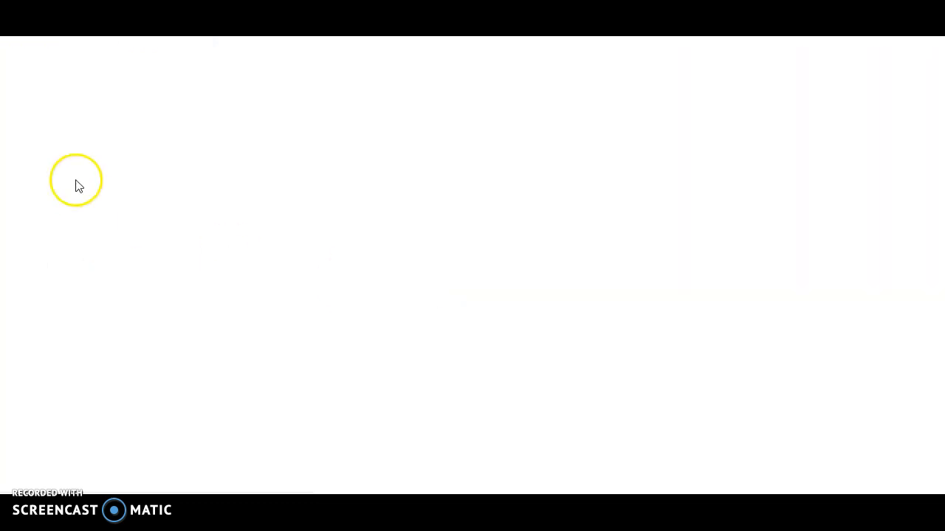
pyautogui.click(77, 131)
pyautogui.click(76, 168)
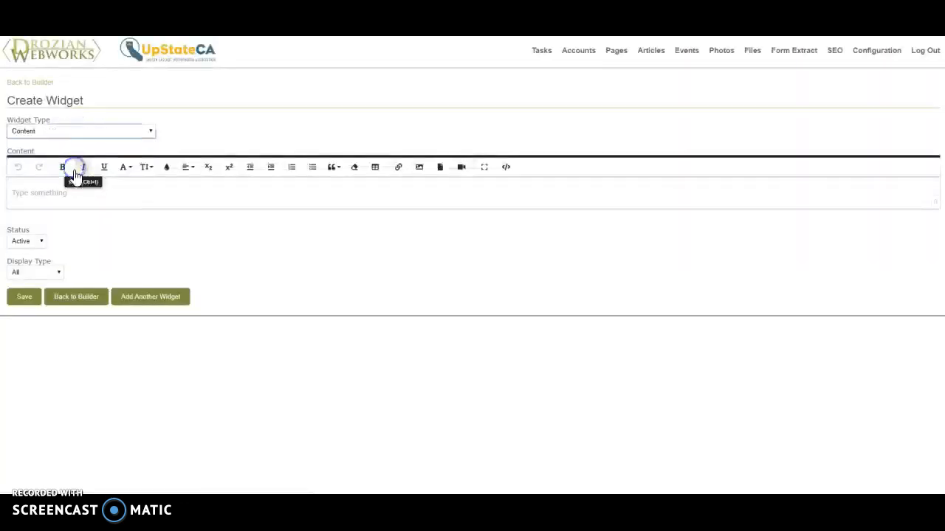
pyautogui.click(73, 193)
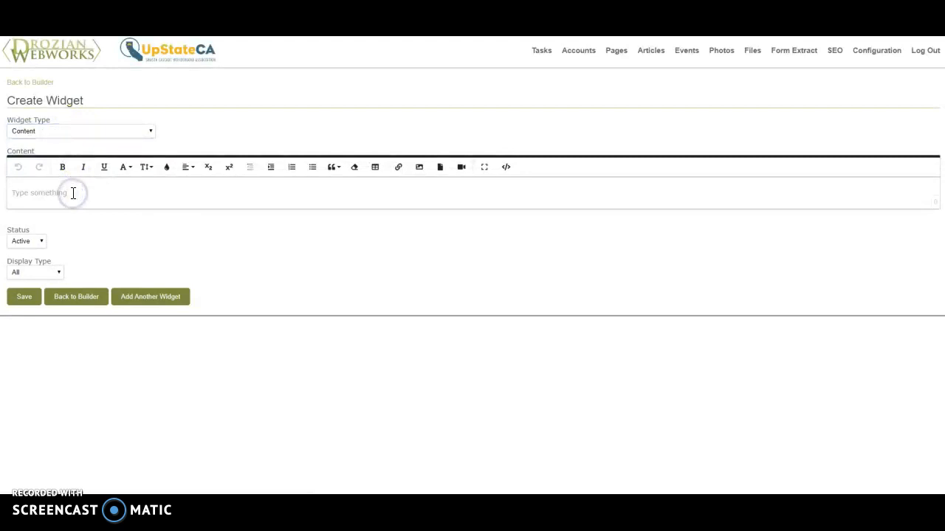
pyautogui.click(48, 168)
# Search Google in a new browser tab for "filler text generator" and open the lipsum.com result
pyautogui.hotkey('ctrl', 't')
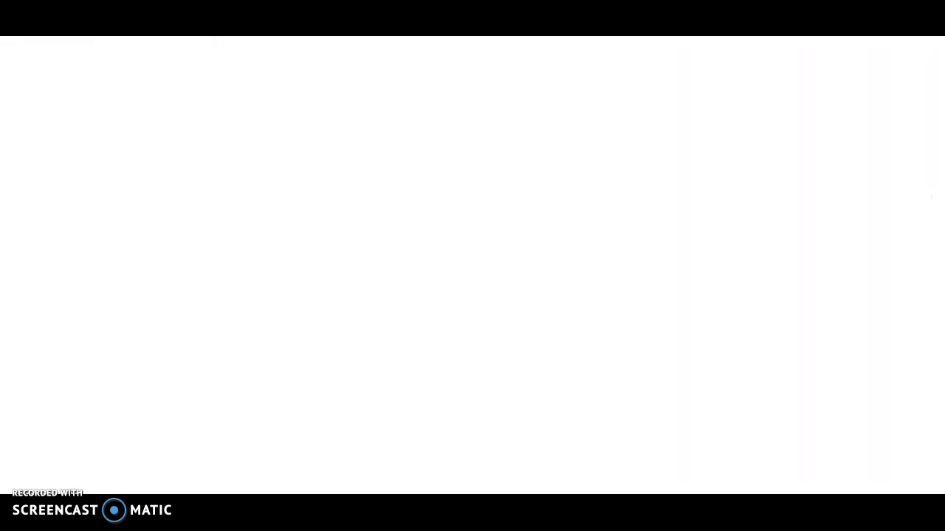
pyautogui.write('filler')
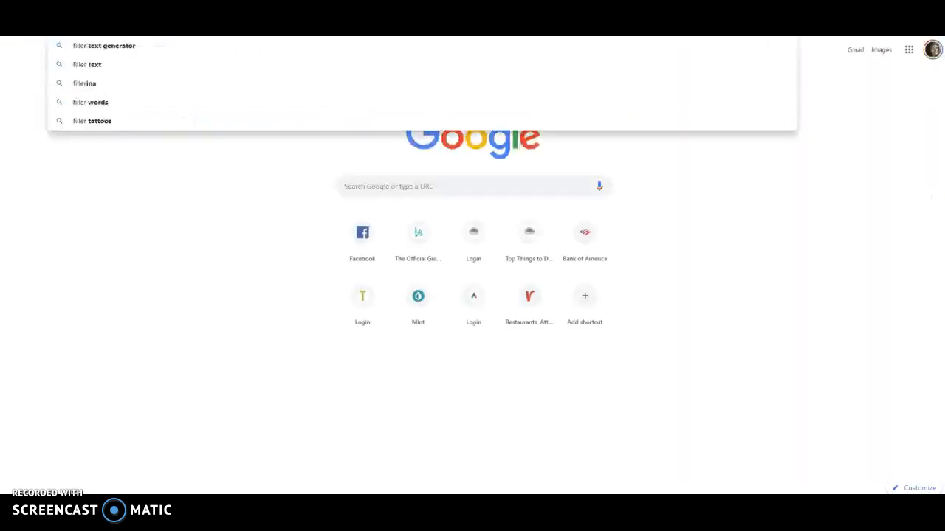
pyautogui.write(' te')
pyautogui.press('Return')
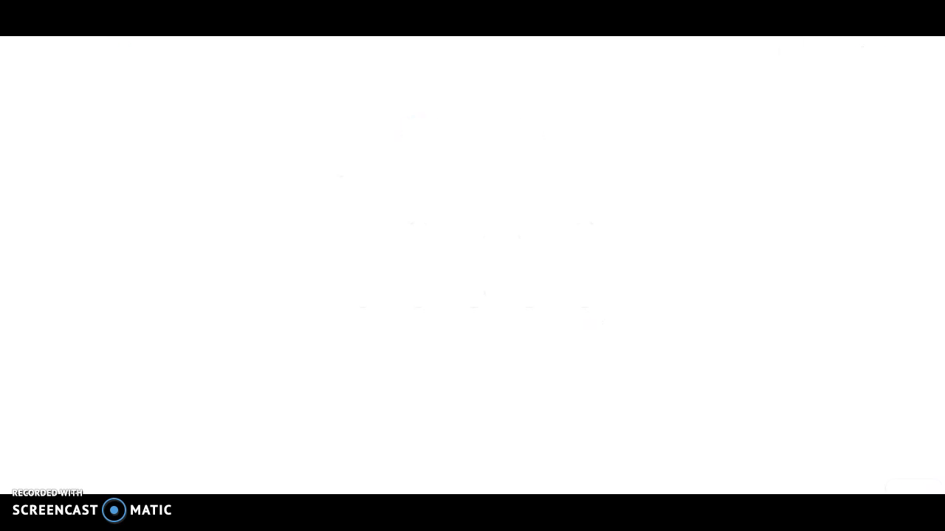
pyautogui.click(225, 186)
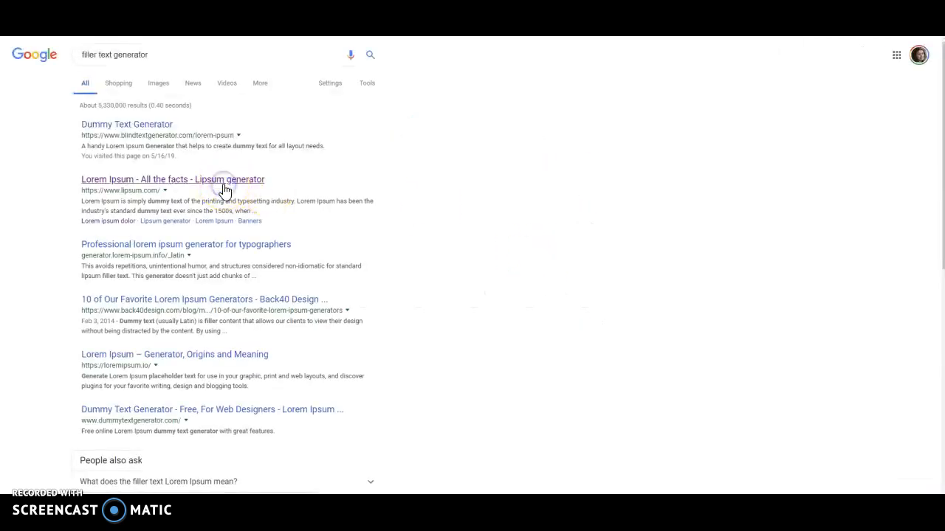
# Generate 5 paragraphs of Lorem Ipsum filler text and copy the first three paragraphs
pyautogui.scroll(-3, 535, 375)
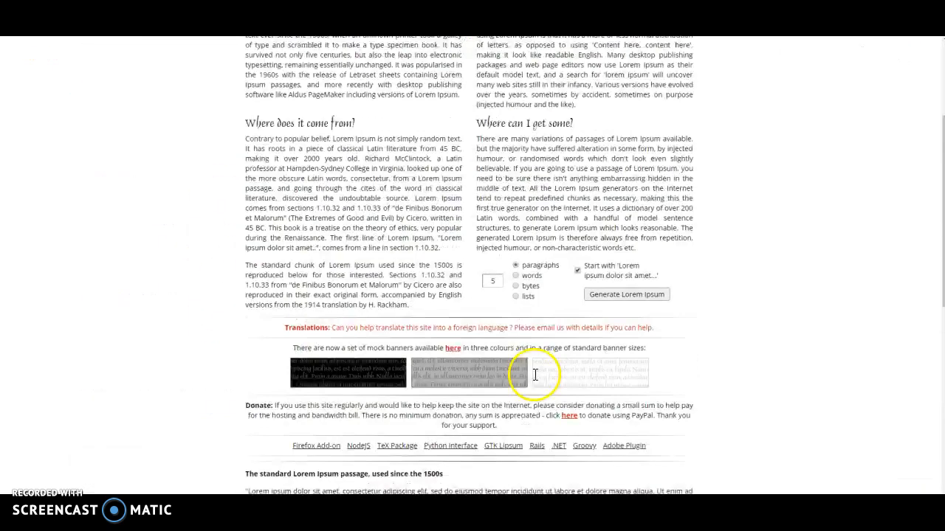
pyautogui.click(636, 277)
pyautogui.moveTo(251, 177); pyautogui.dragTo(326, 186)
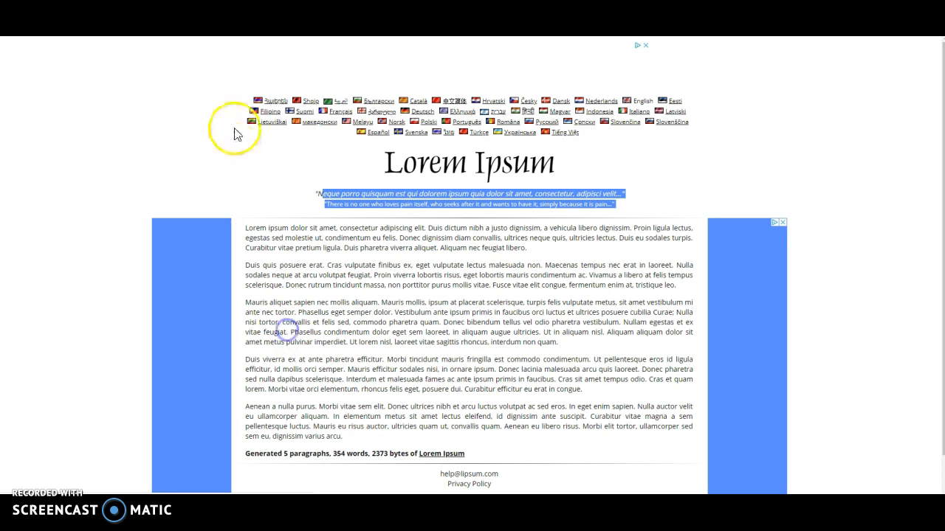
pyautogui.click(248, 229)
pyautogui.moveTo(247, 229); pyautogui.dragTo(598, 347)
pyautogui.hotkey('ctrl', 'c')
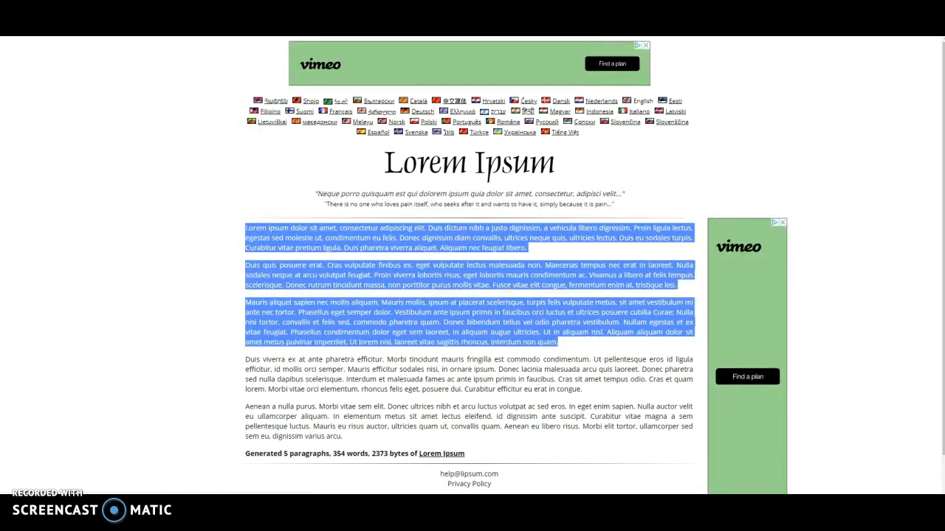
# Switch back to the Create Widget page and paste the copied filler text into the Content widget
pyautogui.hotkey('alt', 'Tab')
pyautogui.click(156, 191)
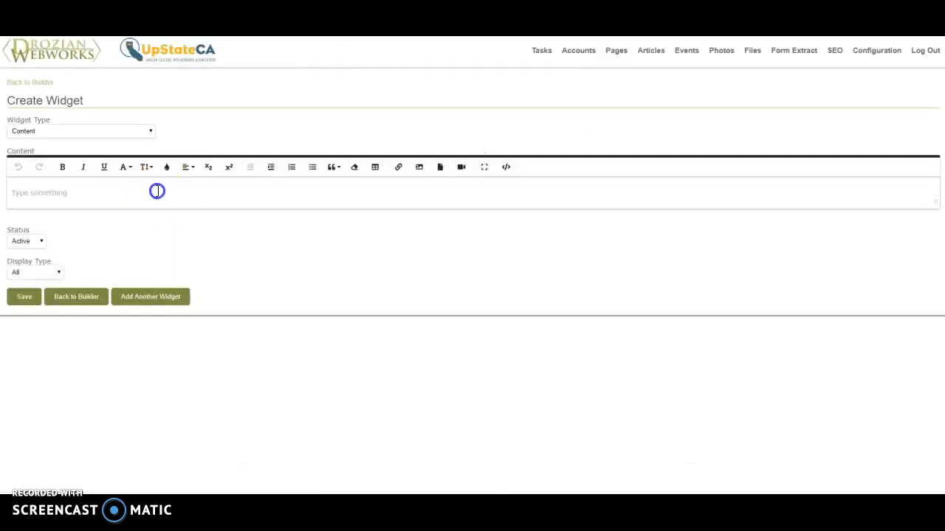
pyautogui.hotkey('ctrl', 'v')
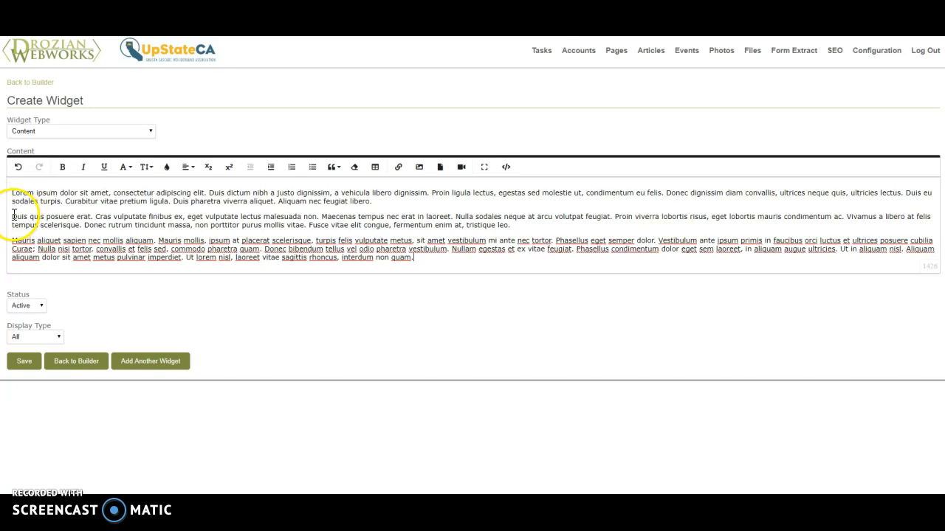
# Insert the 960x600 crop of the photo 579-paddling-3.jpg into the content, after the filler text
pyautogui.click(421, 168)
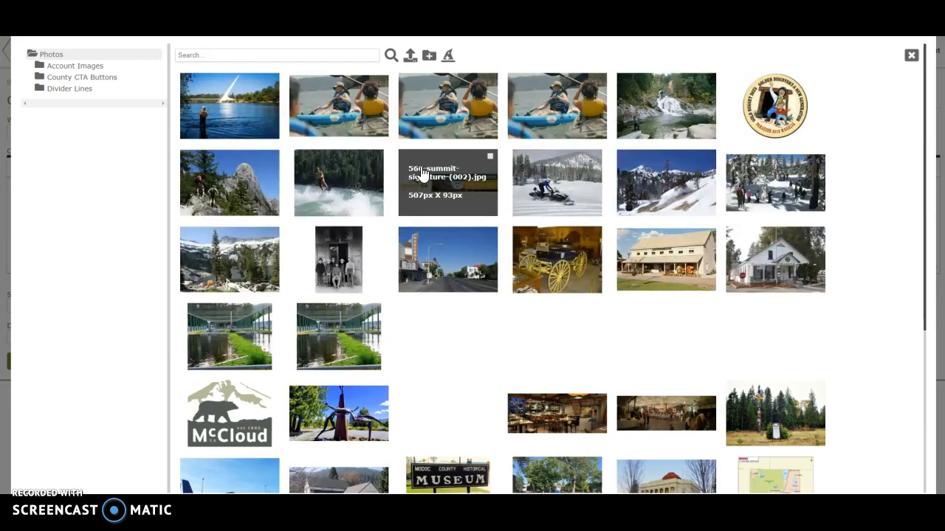
pyautogui.click(372, 120)
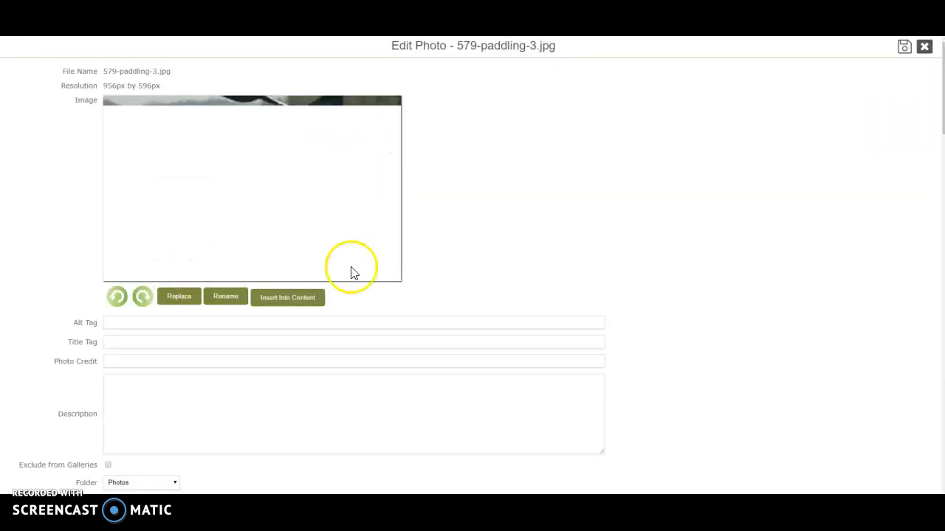
pyautogui.scroll(-3, 286, 306)
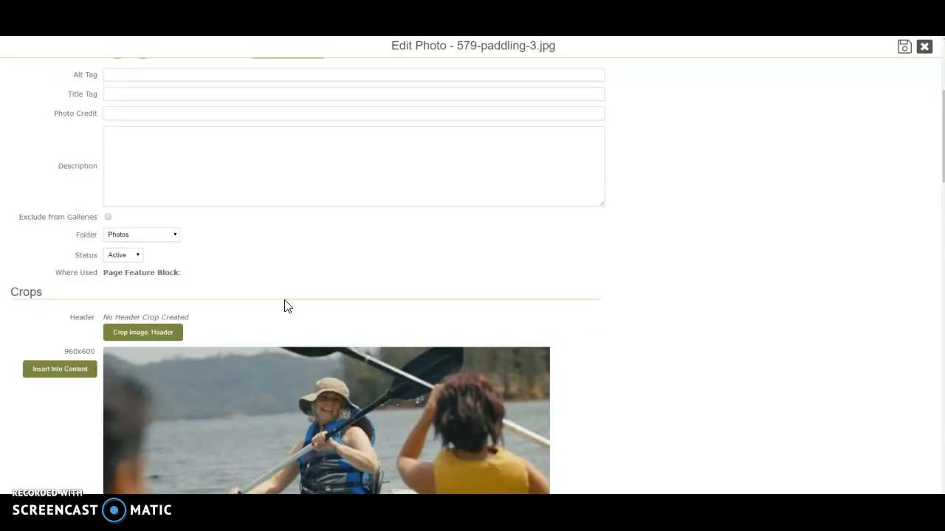
pyautogui.scroll(-3, 286, 306)
pyautogui.scroll(-3, 283, 301)
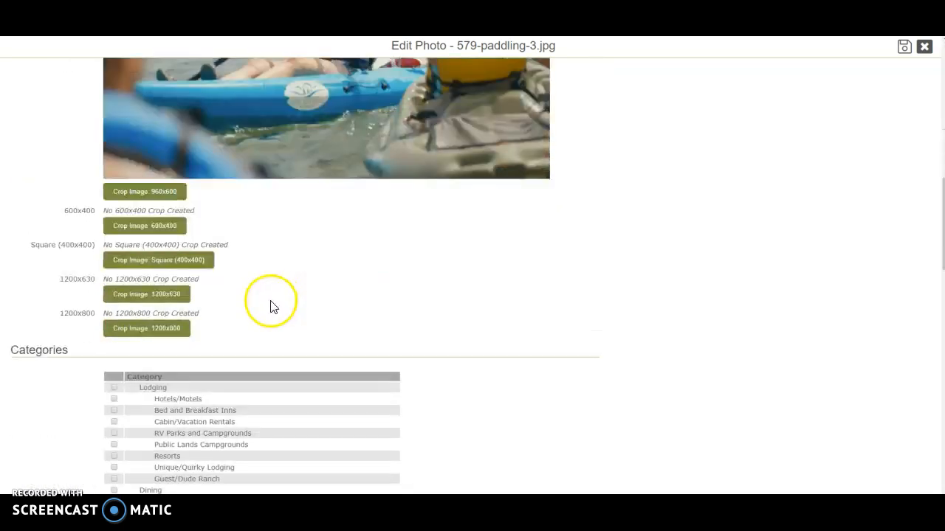
pyautogui.scroll(4, 240, 169)
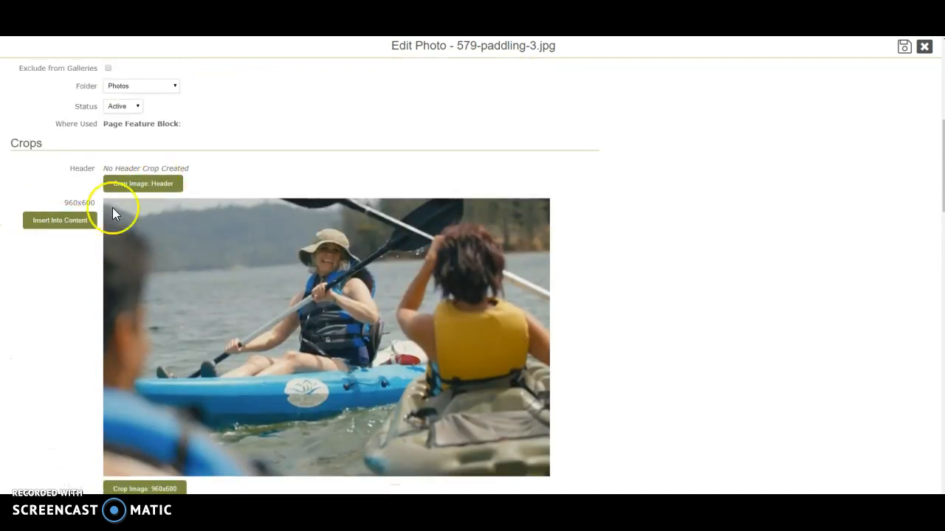
pyautogui.click(71, 224)
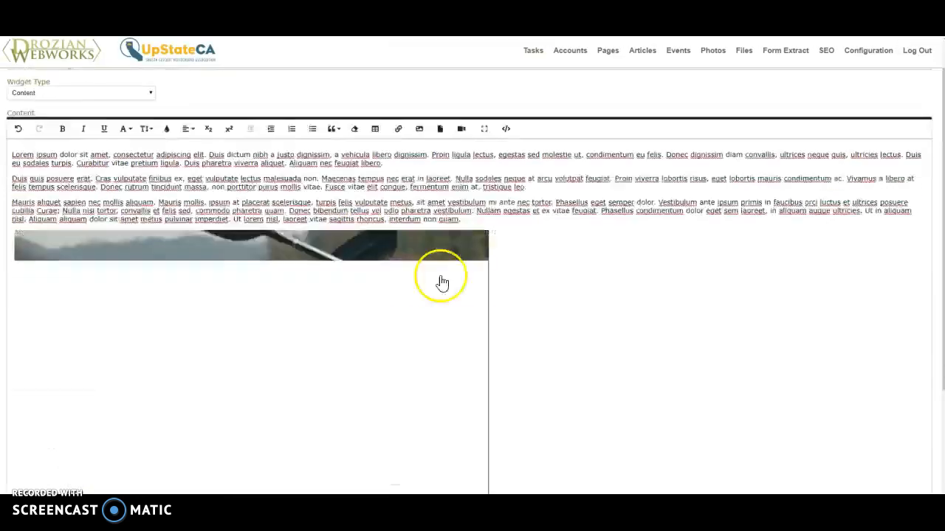
# Select the inserted kayaking photo and align it left within the content
pyautogui.scroll(-1, 391, 277)
pyautogui.click(391, 277)
pyautogui.scroll(-1, 388, 274)
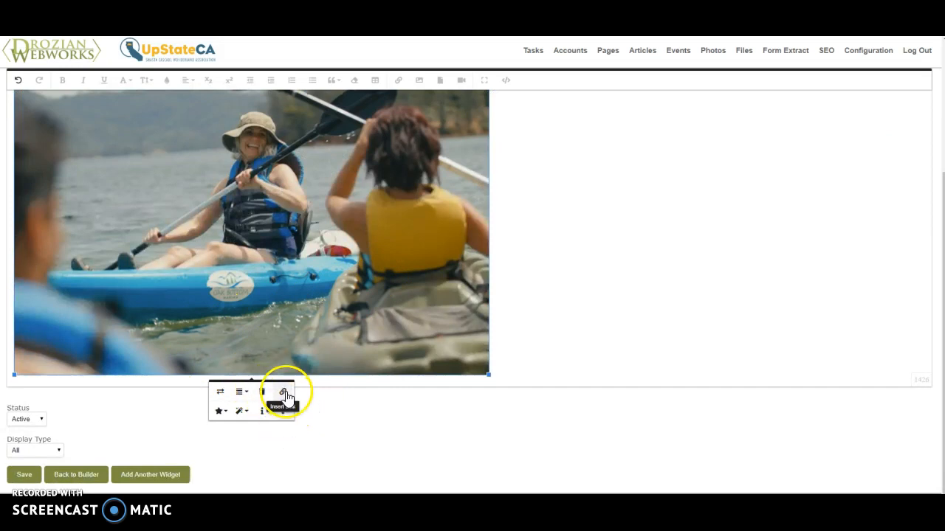
pyautogui.click(219, 411)
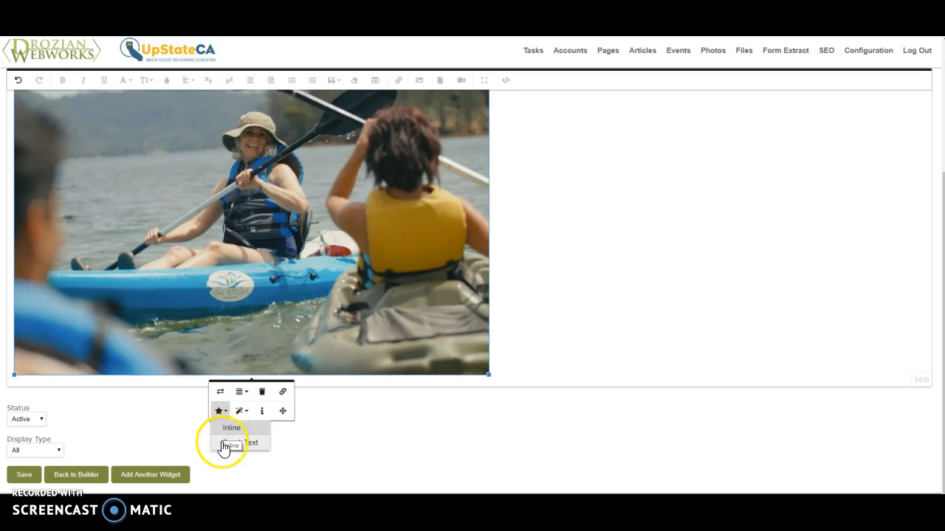
pyautogui.click(241, 392)
pyautogui.click(241, 413)
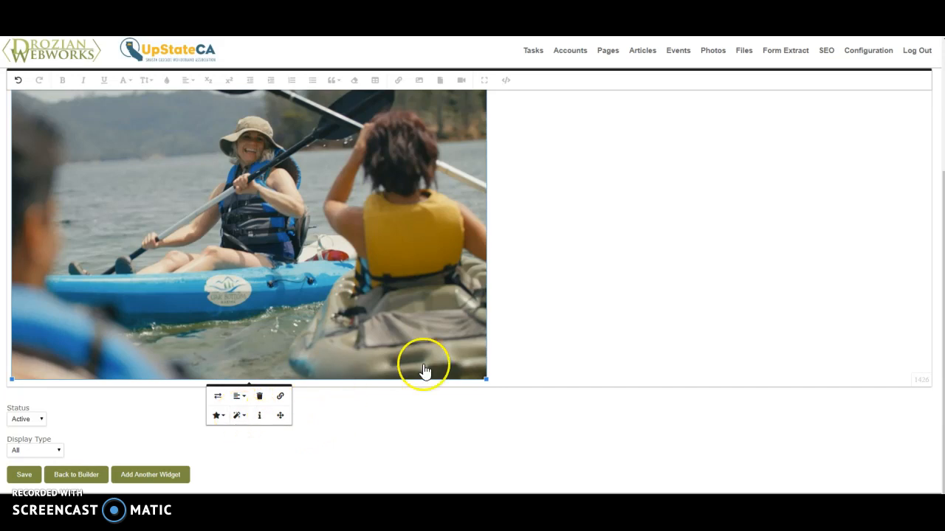
# Shrink the kayaking photo proportionally to roughly a third of its inserted width
pyautogui.click(530, 323)
pyautogui.click(452, 372)
pyautogui.scroll(-1, 450, 371)
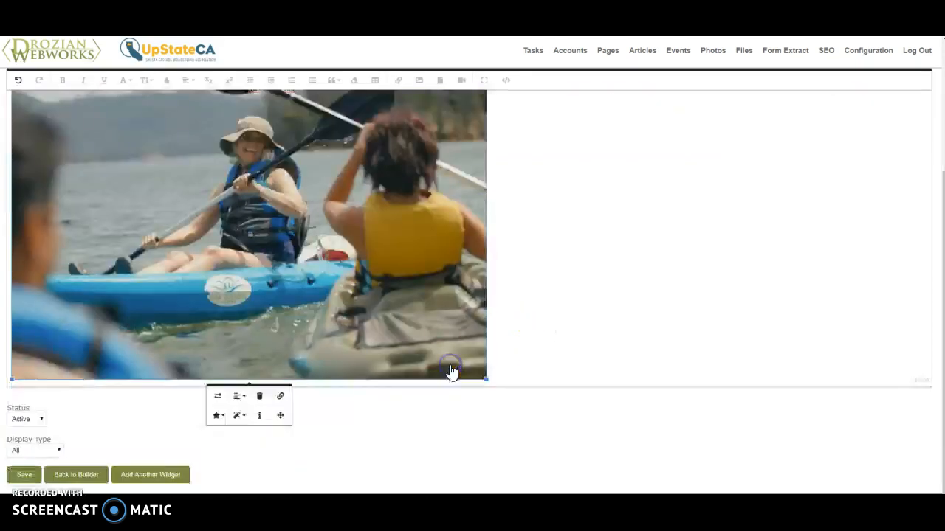
pyautogui.moveTo(485, 383); pyautogui.dragTo(182, 246)
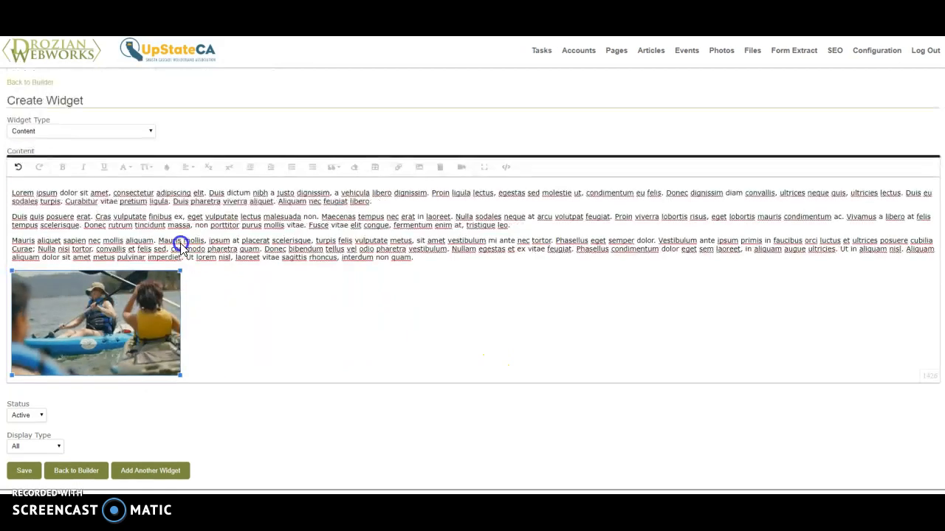
# Move the photo to the start of the second paragraph and save, and move it again to the start of the first paragraph and save
pyautogui.moveTo(94, 325); pyautogui.dragTo(12, 215)
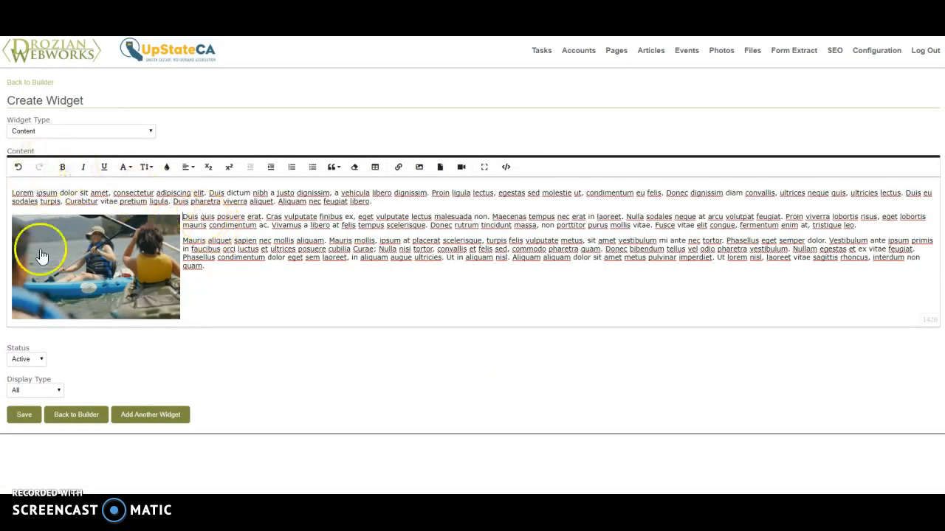
pyautogui.click(13, 417)
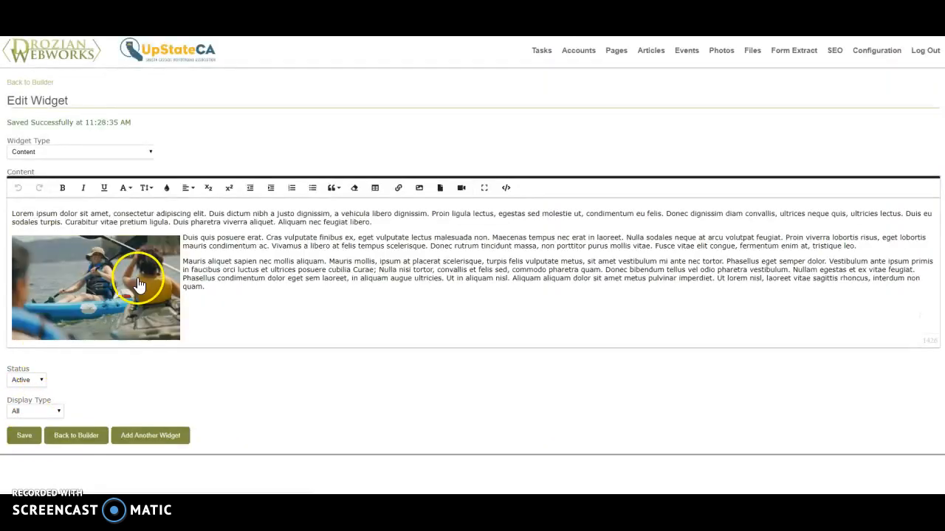
pyautogui.click(127, 273)
pyautogui.moveTo(127, 273); pyautogui.dragTo(15, 222)
pyautogui.click(21, 418)
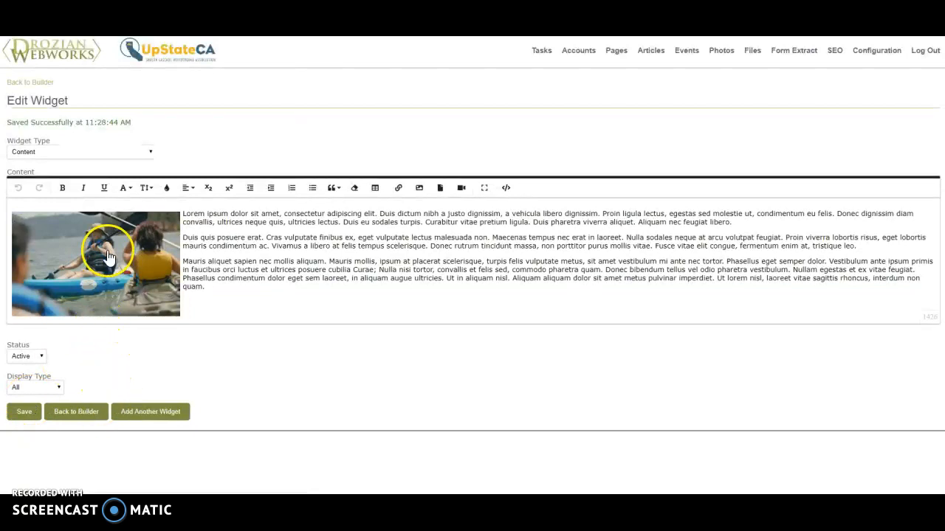
# Add another widget after the Content widget and set its type to Video
pyautogui.click(140, 418)
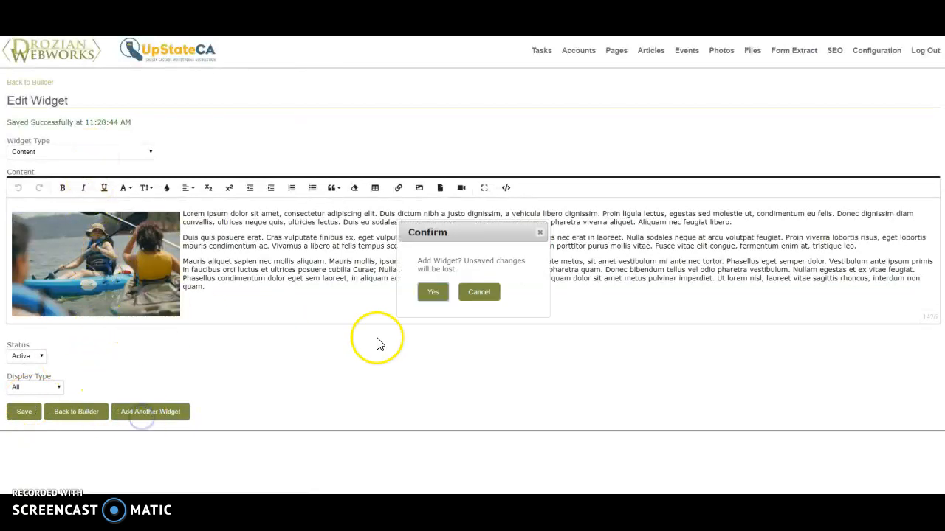
pyautogui.click(433, 293)
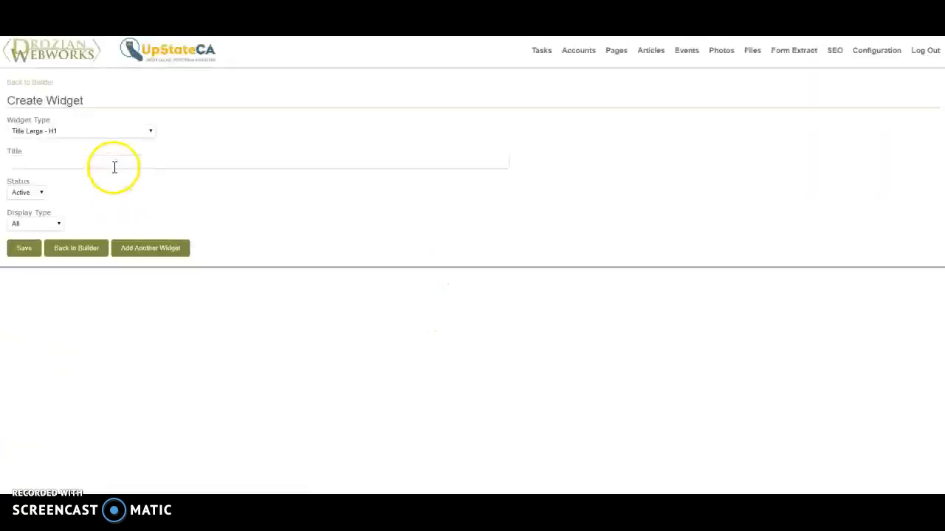
pyautogui.click(113, 133)
pyautogui.click(109, 168)
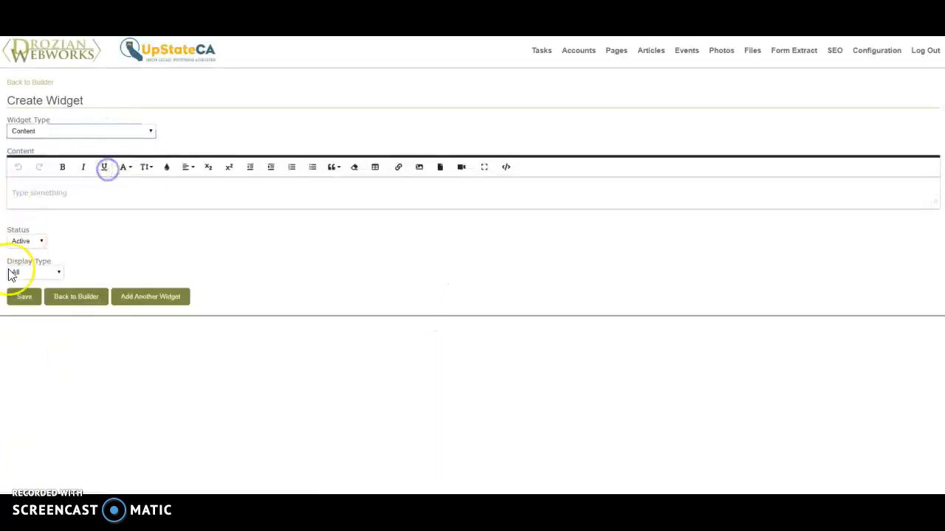
pyautogui.click(131, 133)
pyautogui.click(126, 176)
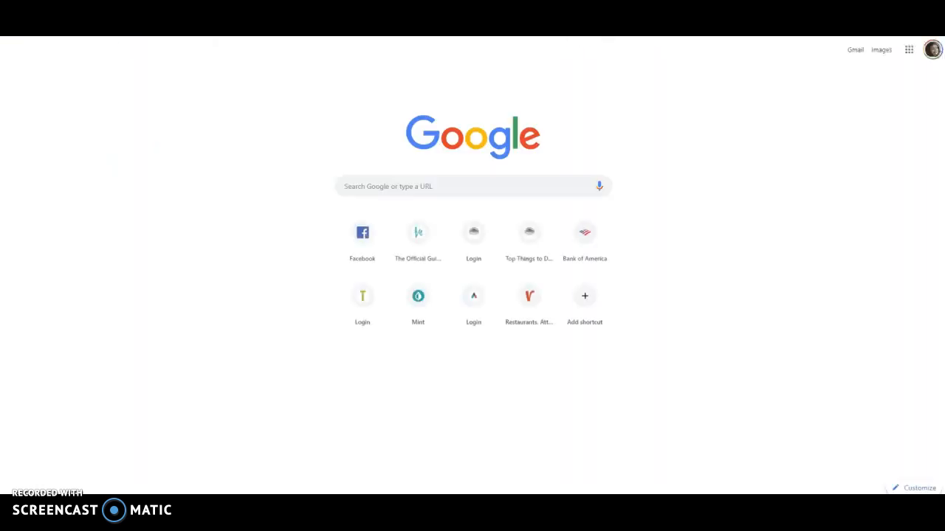
# Open YouTube in a separate, widened browser window beside the widget form and go to the Drozian Webworks channel
pyautogui.write('you')
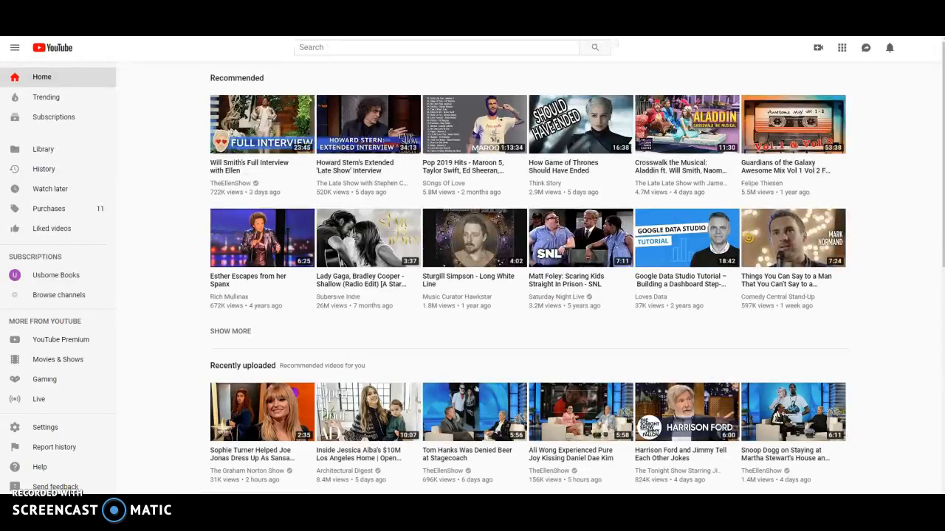
pyautogui.moveTo(618, 35); pyautogui.dragTo(487, 155)
pyautogui.doubleClick(488, 155)
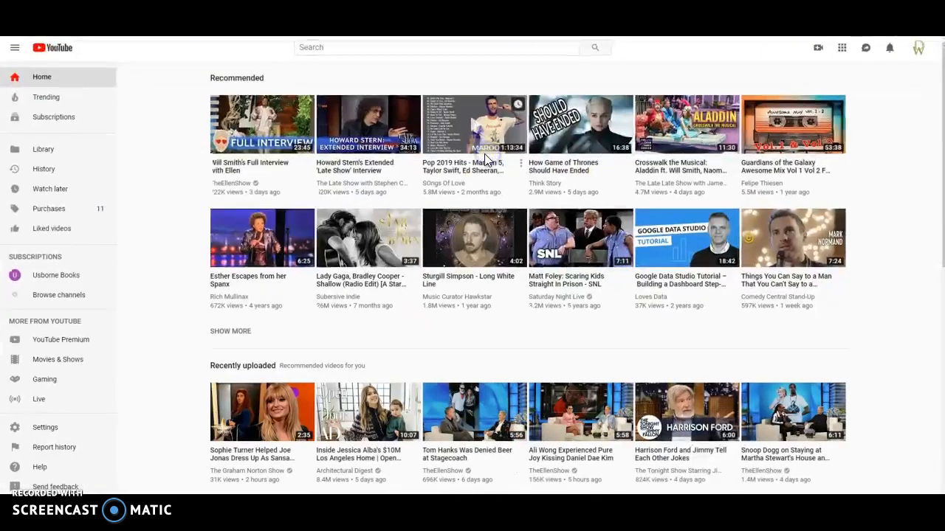
pyautogui.click(911, 2)
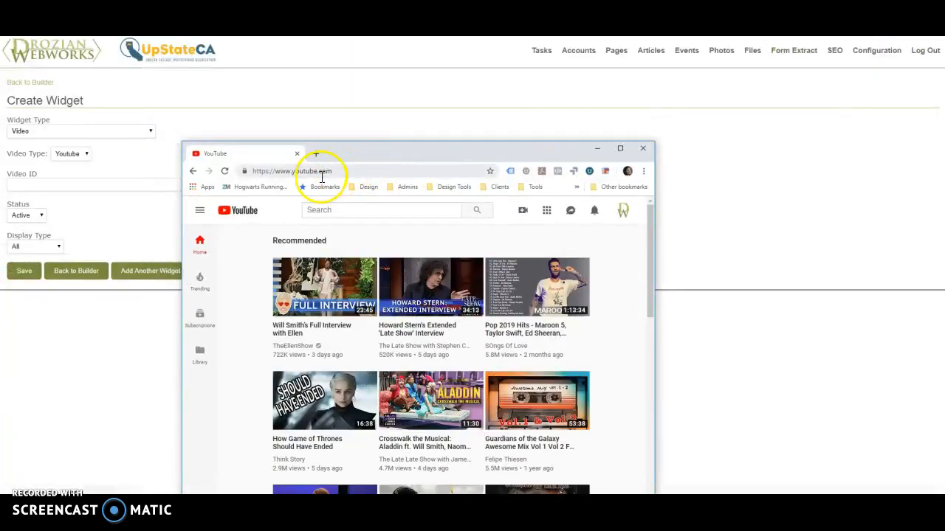
pyautogui.click(620, 212)
pyautogui.click(583, 286)
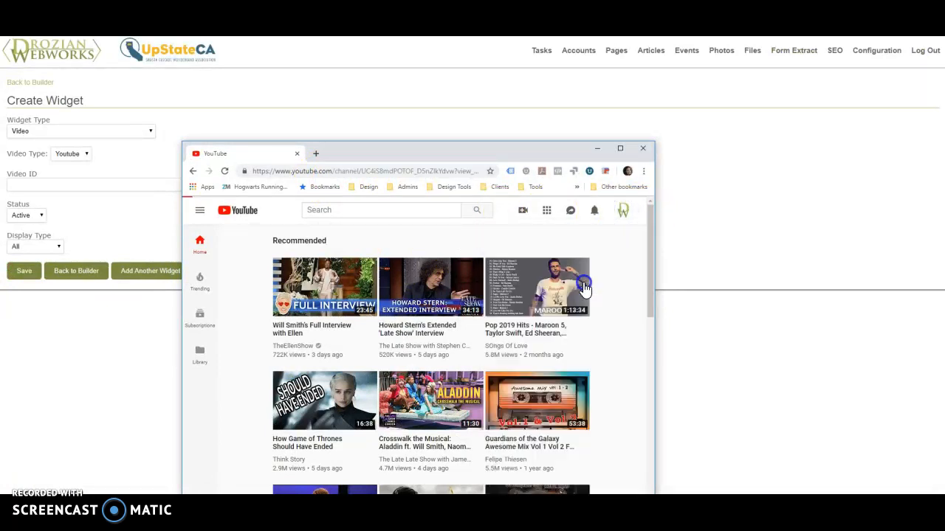
pyautogui.moveTo(654, 288); pyautogui.dragTo(811, 283)
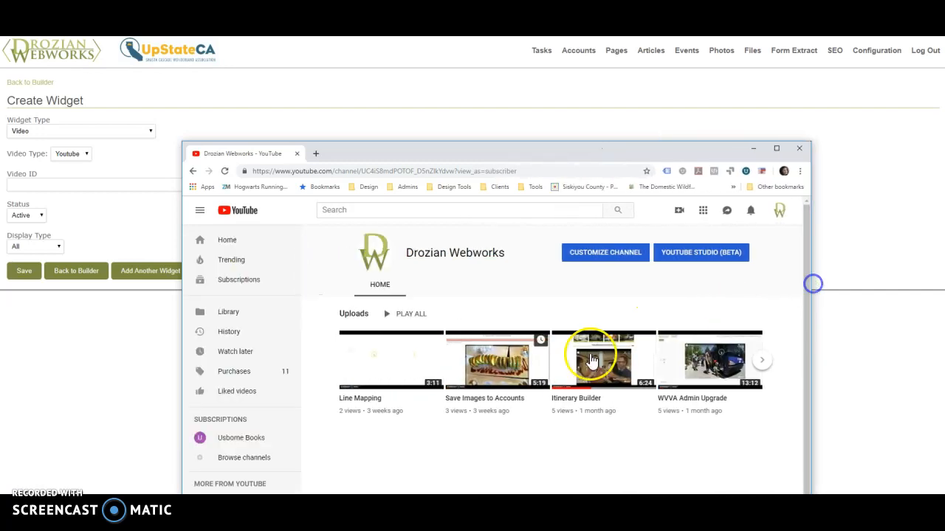
# Open the Line Mapping video from the channel's uploads and pause its playback
pyautogui.click(347, 401)
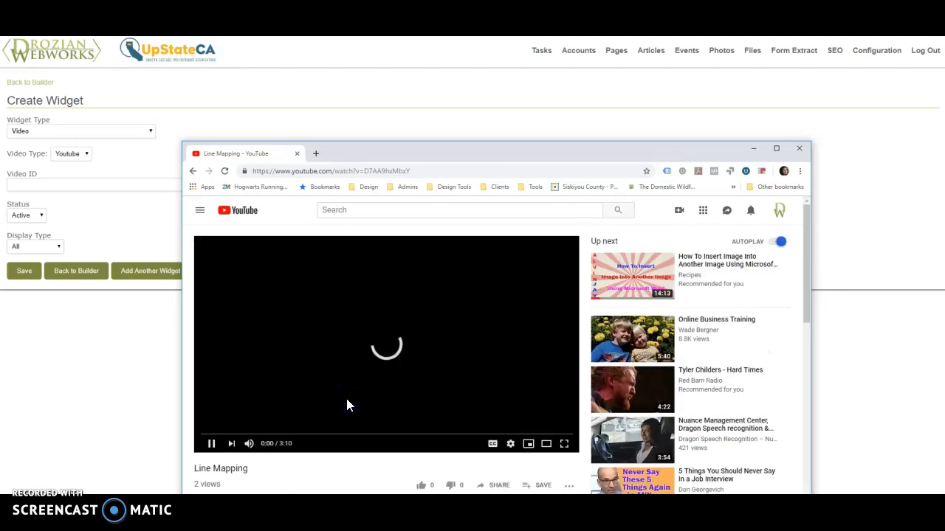
pyautogui.scroll(-1, 347, 401)
pyautogui.click(211, 393)
pyautogui.scroll(1, 423, 369)
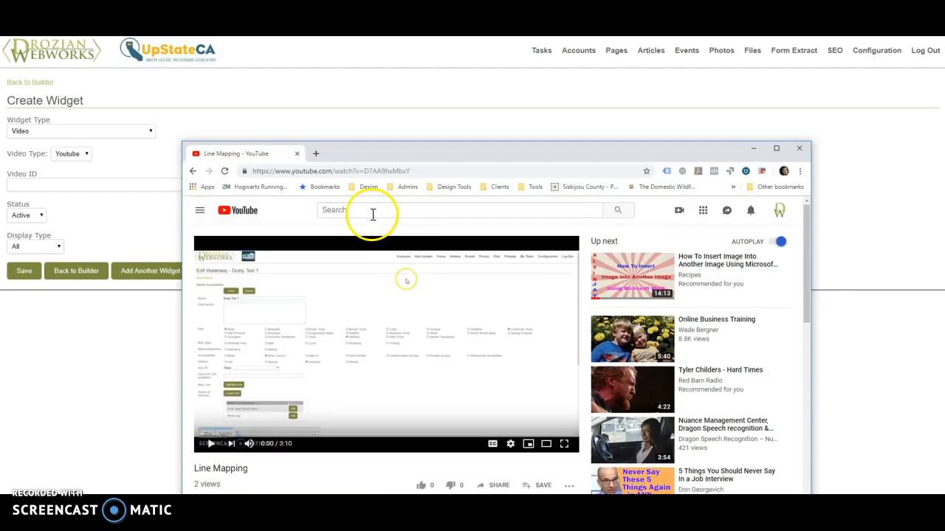
# Copy the video's ID from its web address into the Video widget as D7AA9hxMbxY, keep the type Youtube, and save
pyautogui.moveTo(364, 170); pyautogui.dragTo(411, 172)
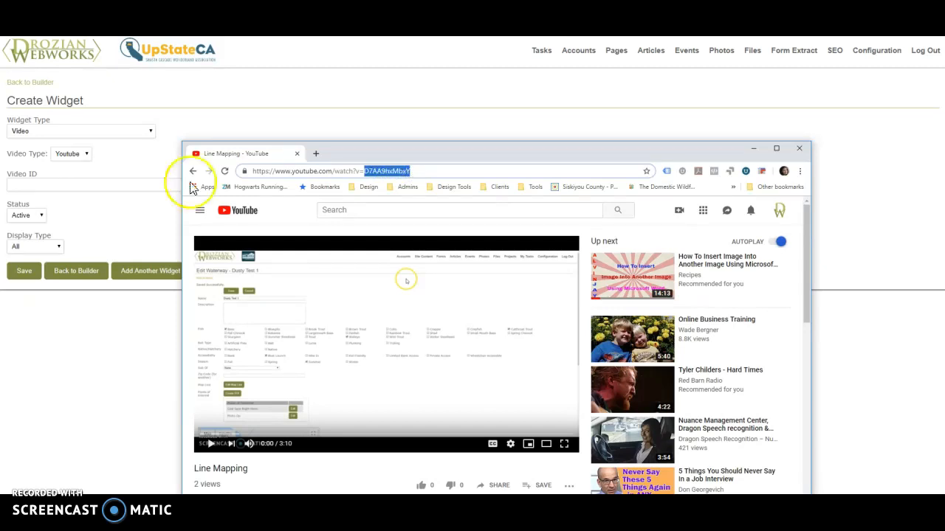
pyautogui.click(45, 183)
pyautogui.write('D7AA9hxMbxY')
pyautogui.click(72, 154)
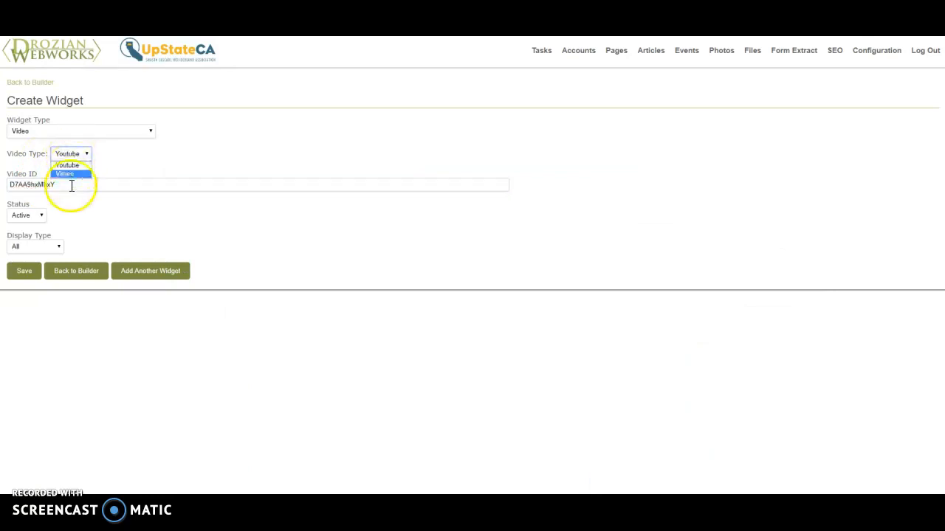
pyautogui.click(65, 167)
pyautogui.click(65, 166)
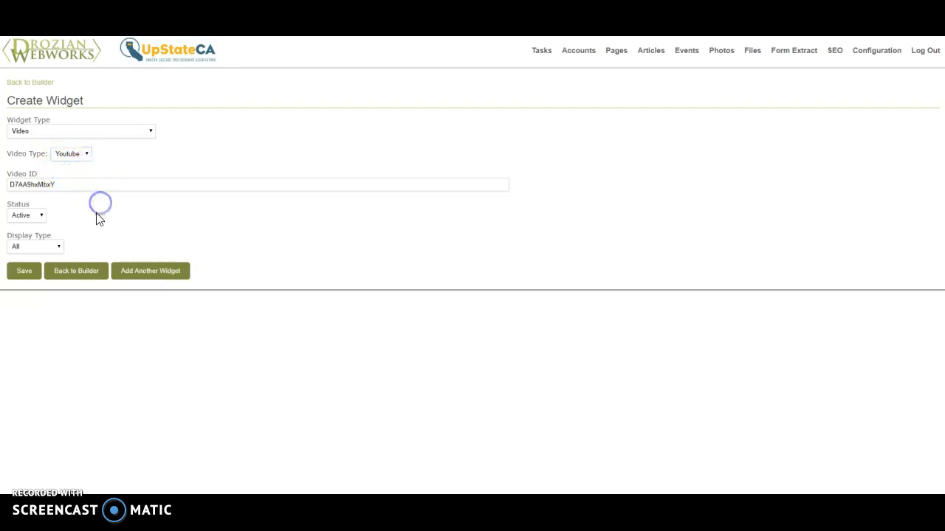
pyautogui.click(24, 272)
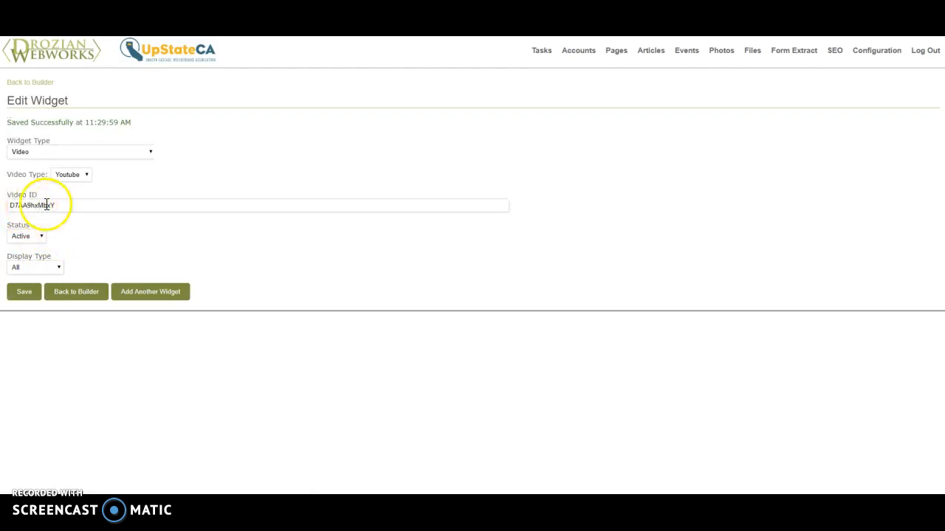
# Change the saved Video widget's type to Embed Code (Crowdriff, Issuu, etc)
pyautogui.click(77, 151)
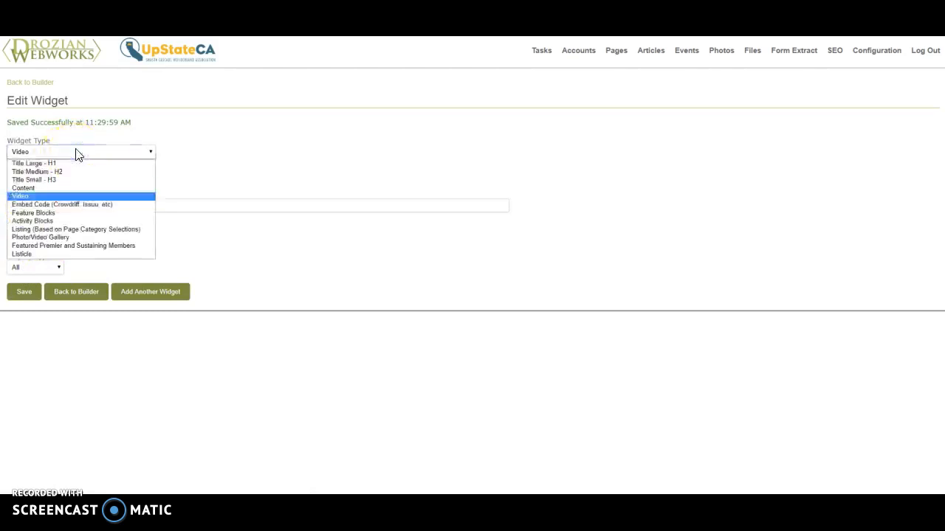
pyautogui.click(78, 206)
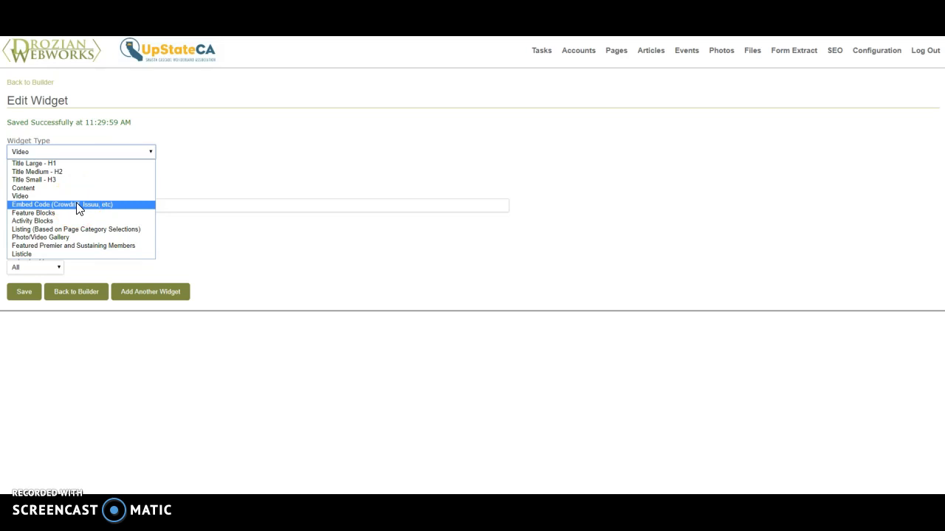
pyautogui.click(78, 206)
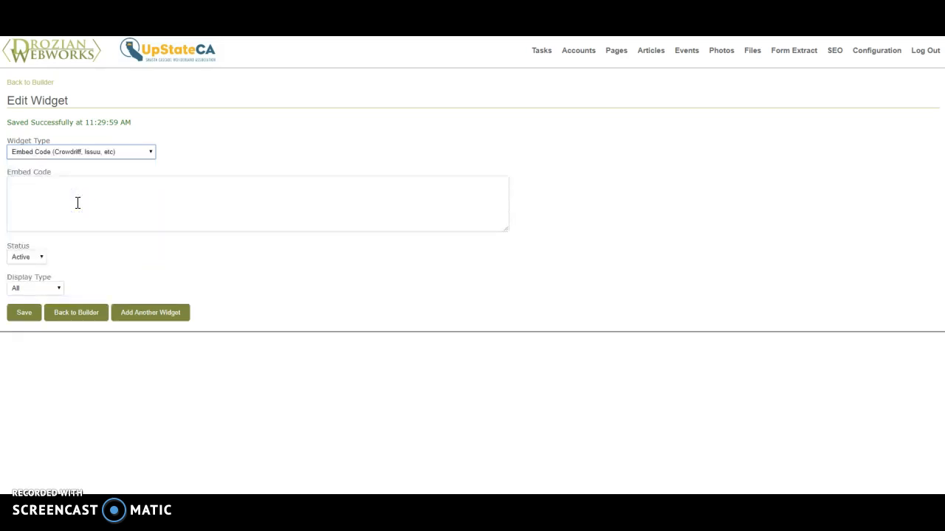
pyautogui.click(78, 198)
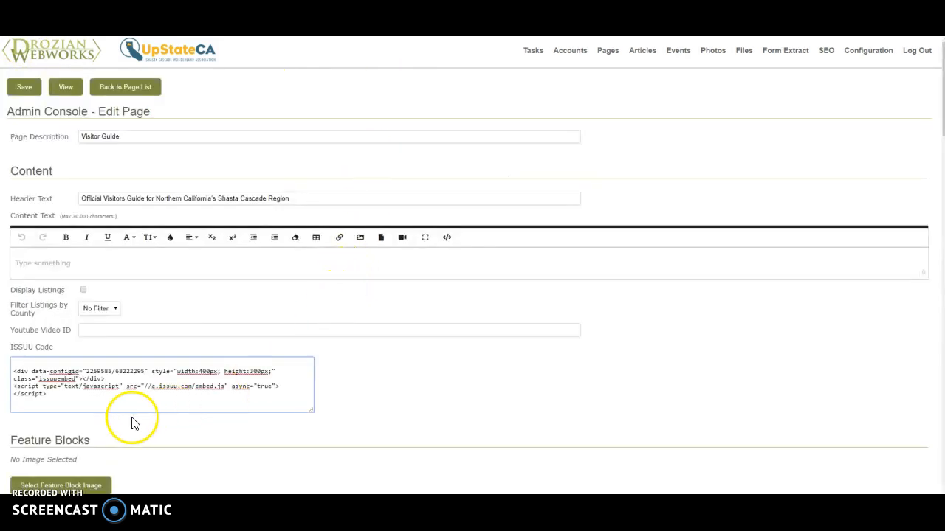
# Copy the ISSUU embed code from the Visitor Guide page into the widget's Embed Code field and save the widget
pyautogui.moveTo(40, 397); pyautogui.dragTo(3, 377)
pyautogui.hotkey('ctrl', 'c')
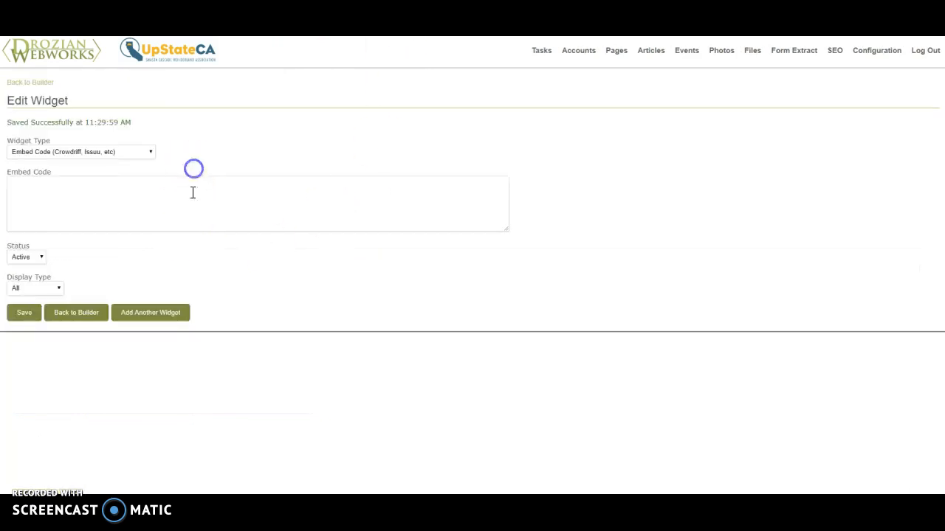
pyautogui.click(193, 192)
pyautogui.hotkey('ctrl', 'v')
pyautogui.click(24, 314)
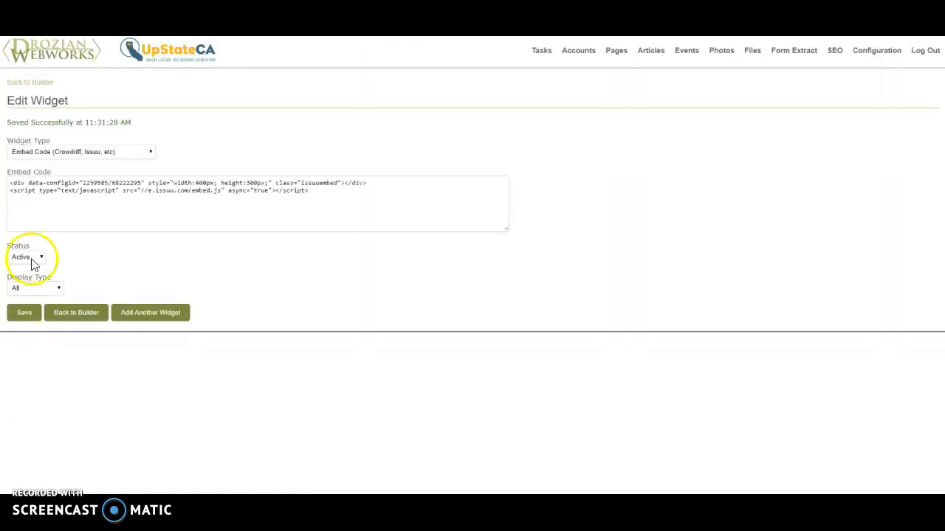
pyautogui.click(84, 151)
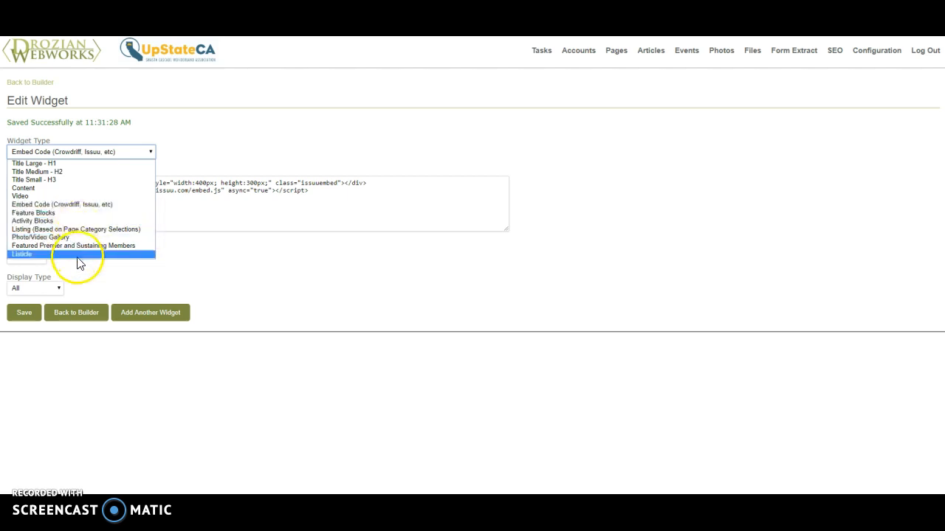
pyautogui.click(198, 279)
pyautogui.click(110, 152)
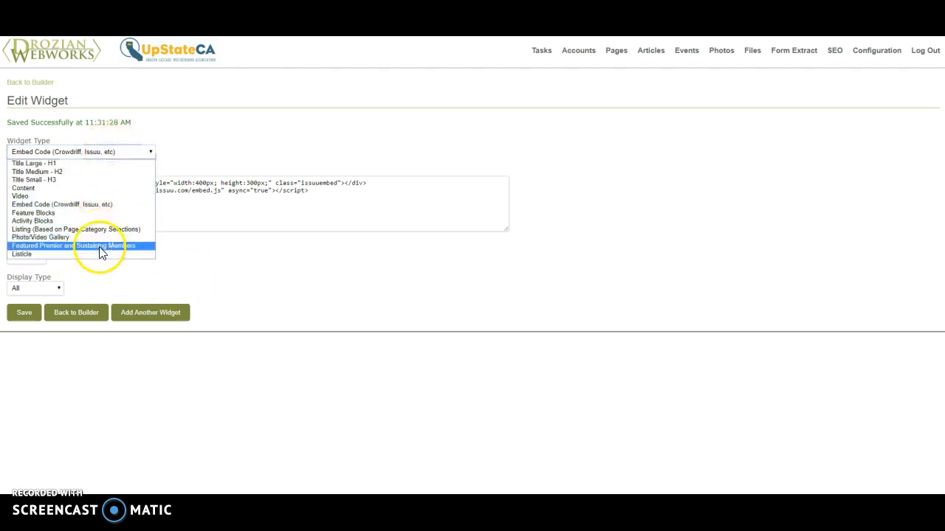
pyautogui.click(174, 272)
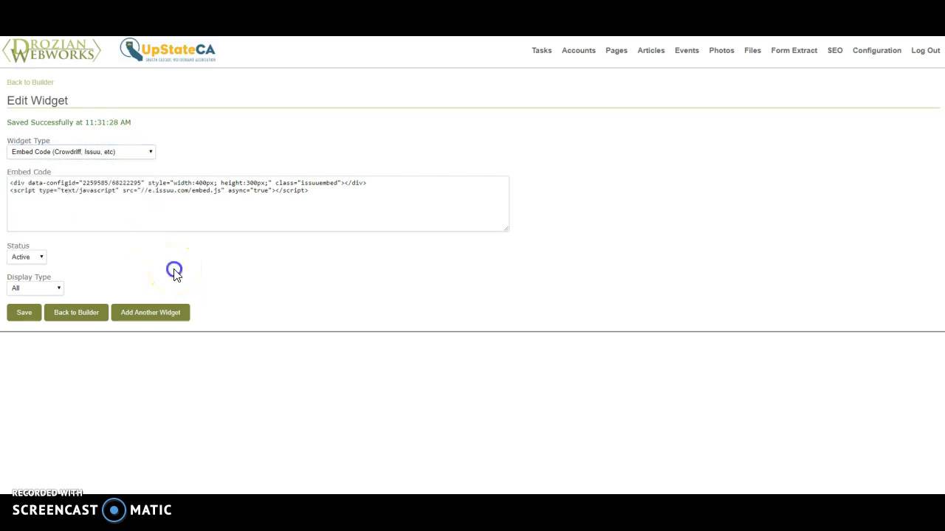